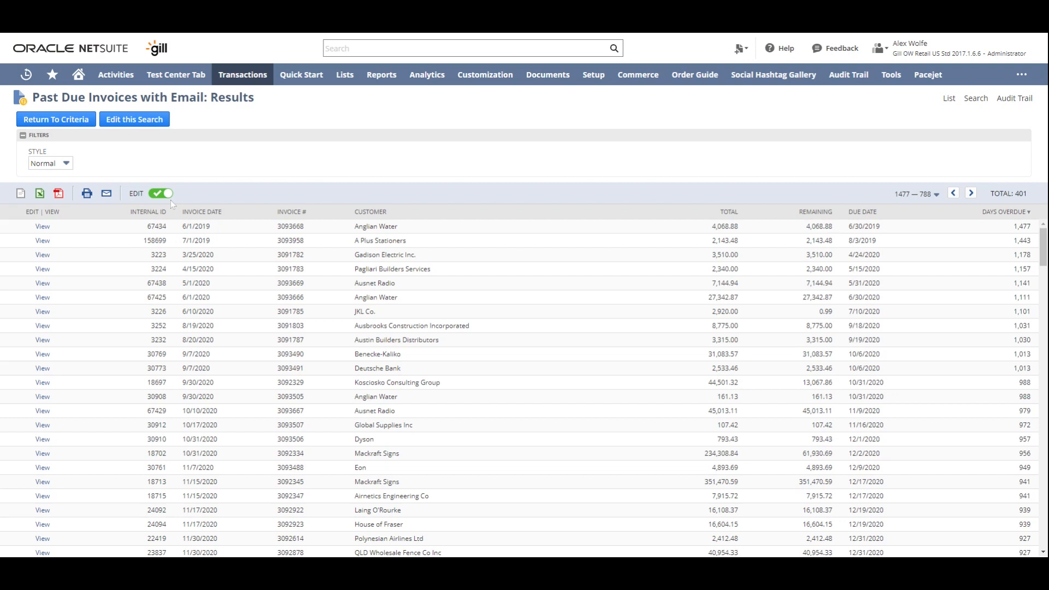
- Turn off sending emails according to schedule in the Past Due Invoices with Email saved search, then save and run it
{"action": "left_click", "coordinate": [125, 125]}
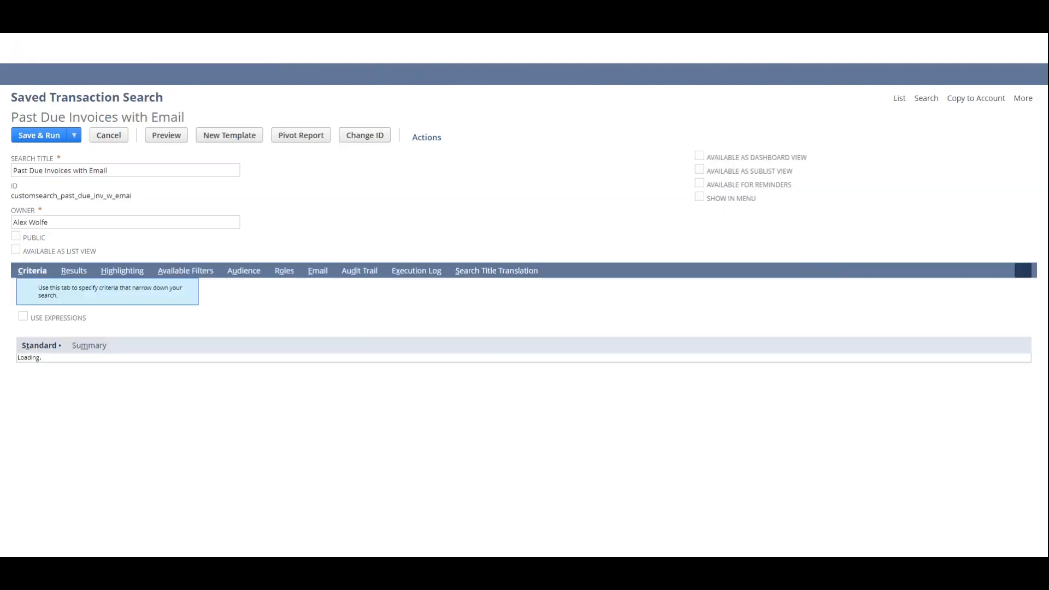
{"action": "left_click", "coordinate": [317, 271]}
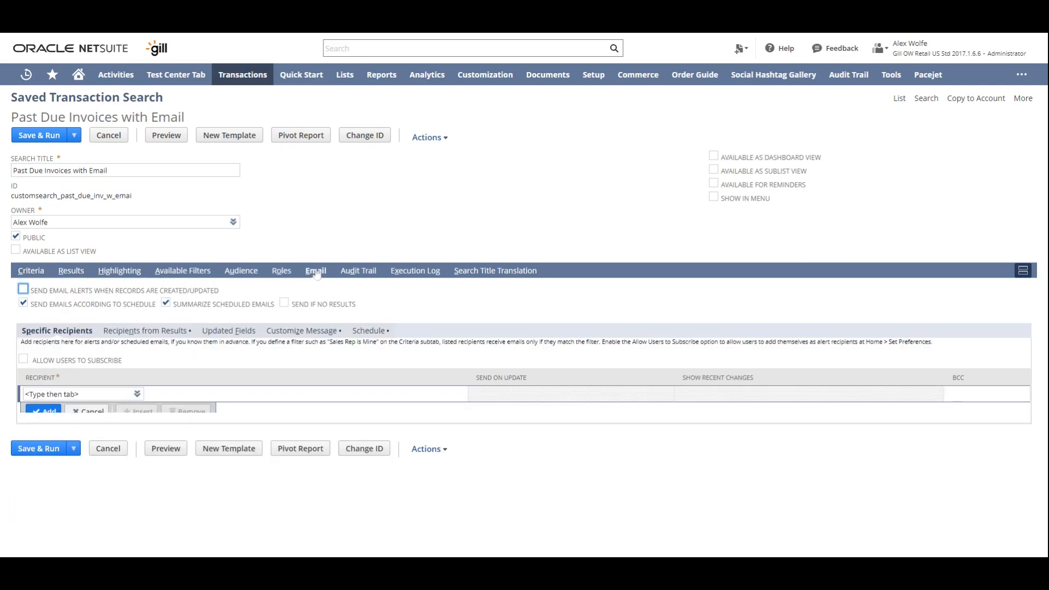
{"action": "left_click", "coordinate": [24, 303]}
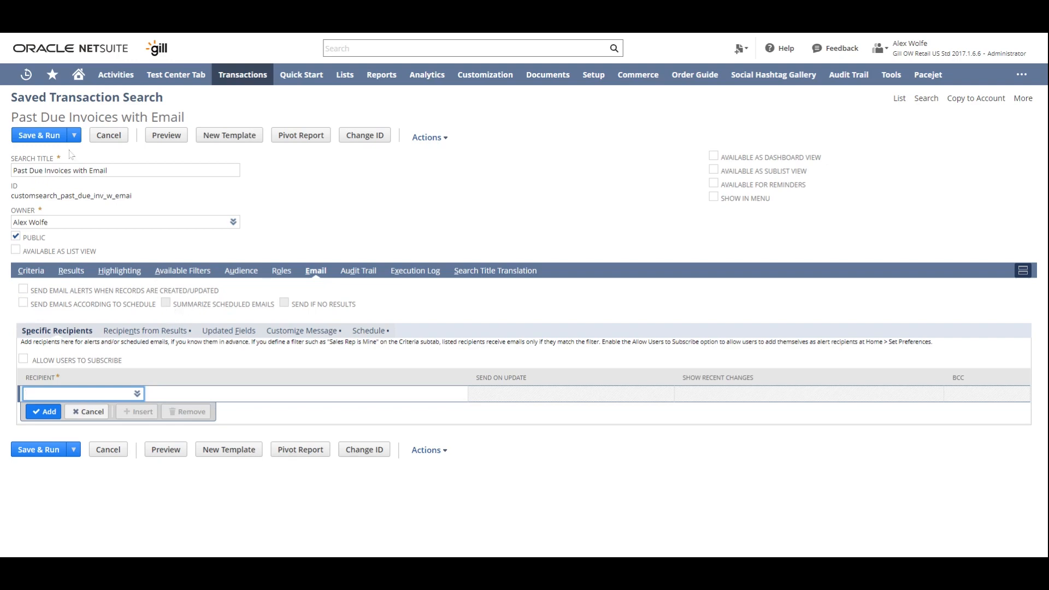
{"action": "left_click", "coordinate": [51, 140]}
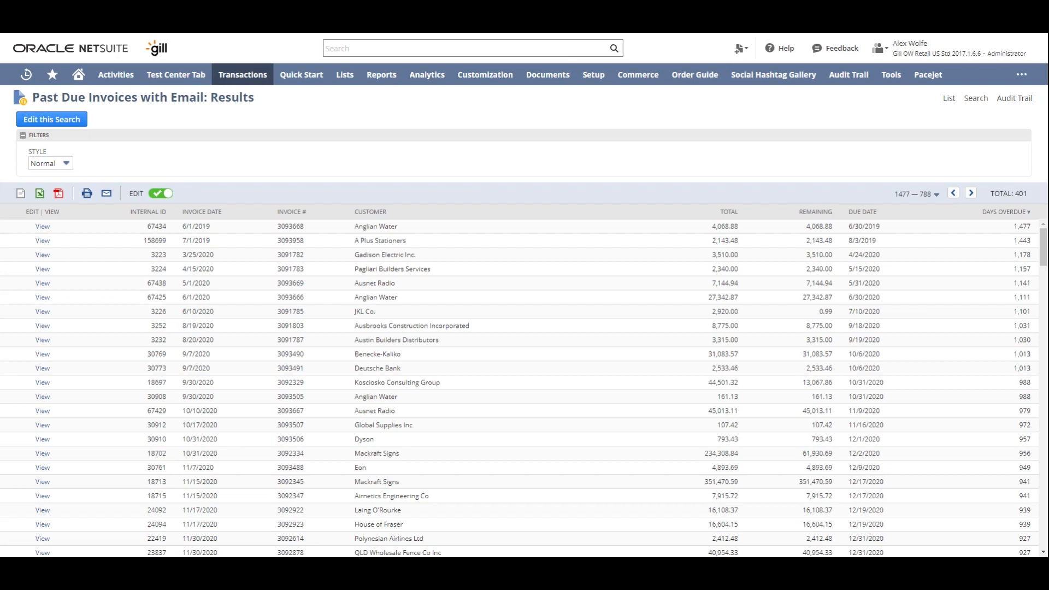
- Start a new workflow named "Past Due Invoice Emails" with the ID "_past_due_inv_emails"
{"action": "mouse_move", "coordinate": [493, 77]}
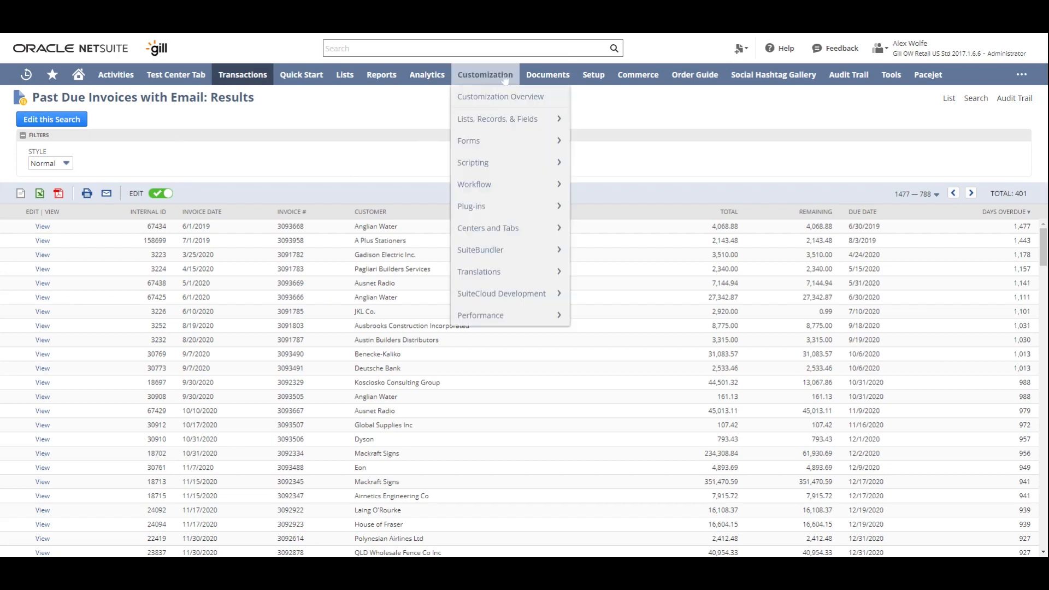
{"action": "mouse_move", "coordinate": [493, 186]}
{"action": "mouse_move", "coordinate": [595, 184]}
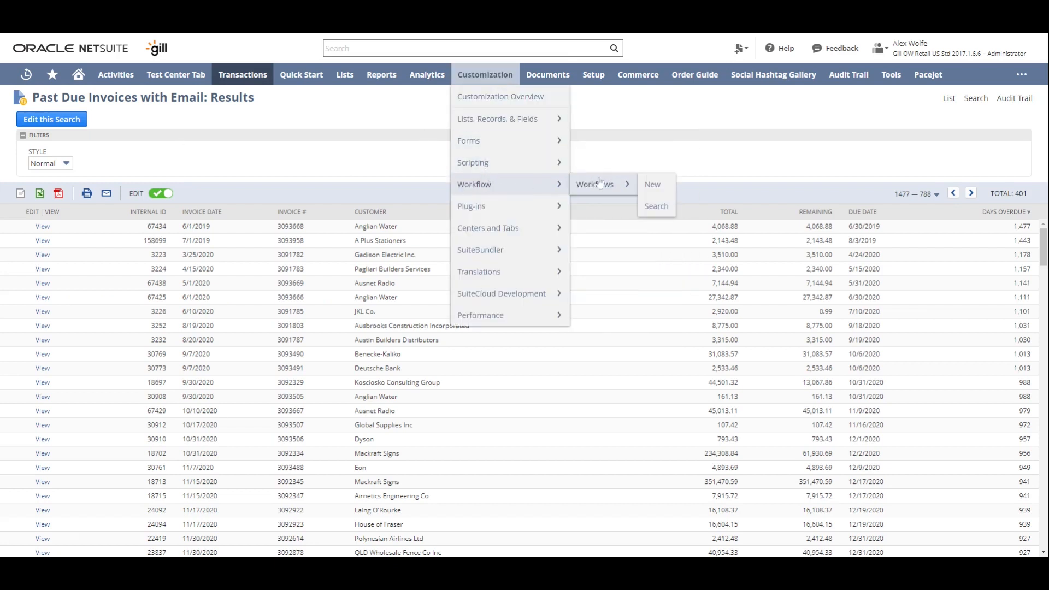
{"action": "left_click", "coordinate": [652, 184]}
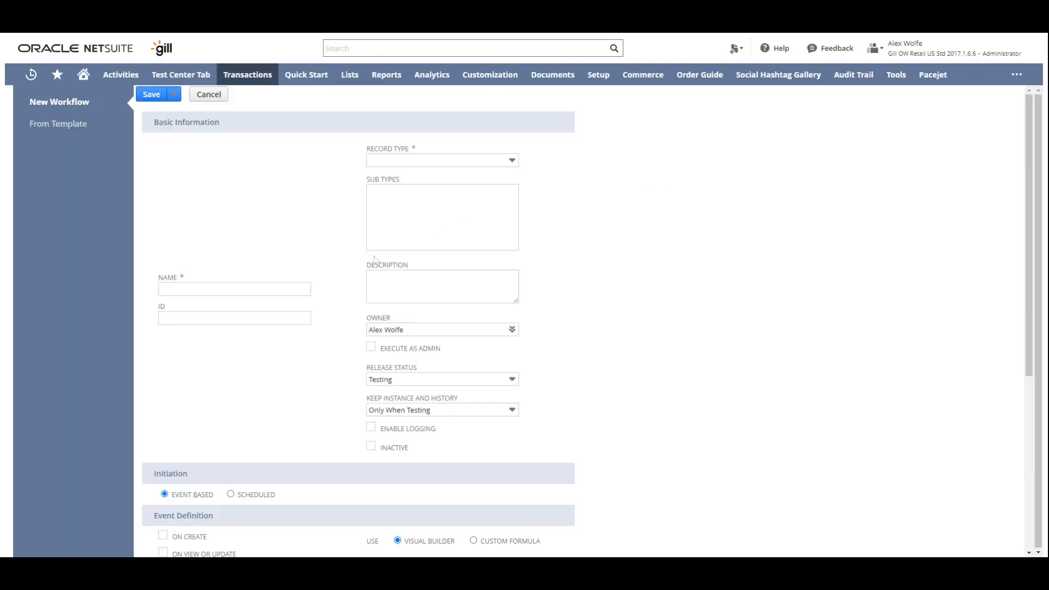
{"action": "left_click", "coordinate": [241, 287]}
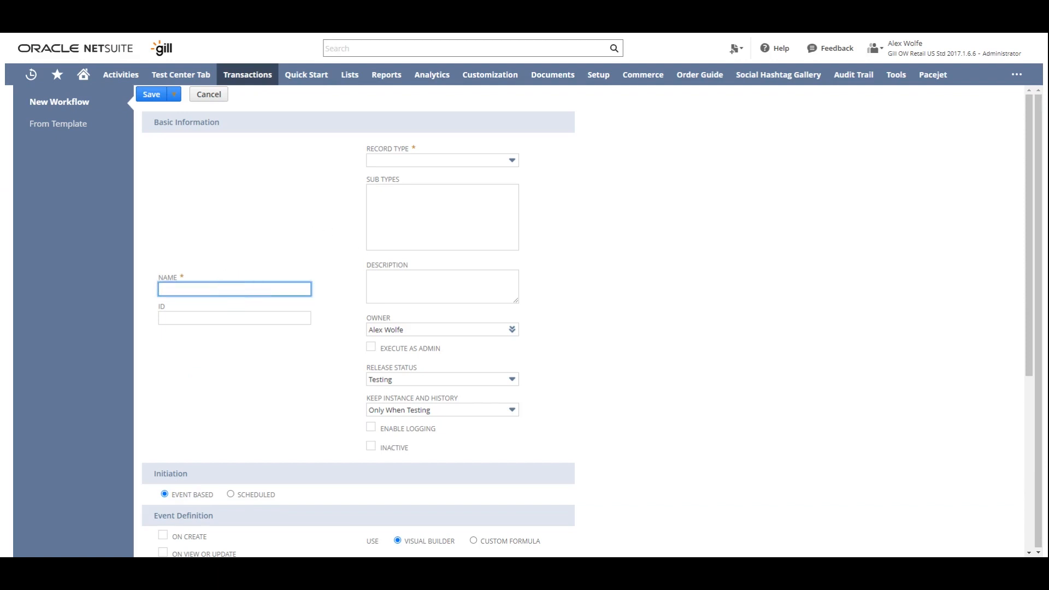
{"action": "type", "text": "Past Due Invoice Emails"}
{"action": "key", "text": "Tab"}
{"action": "type", "text": "_past_due_inv_emails"}
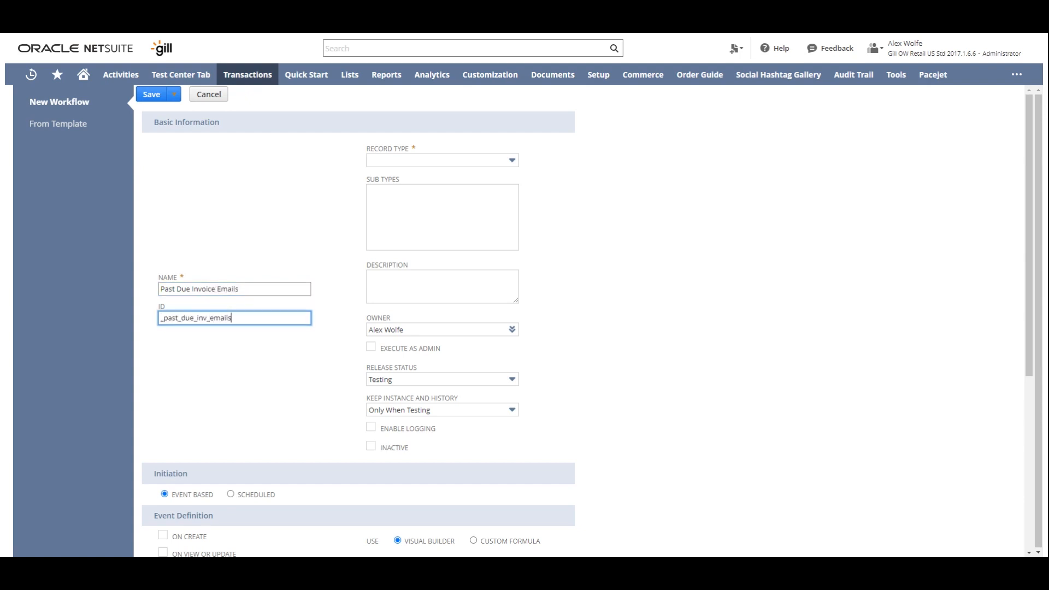
{"action": "key", "text": "Tab"}
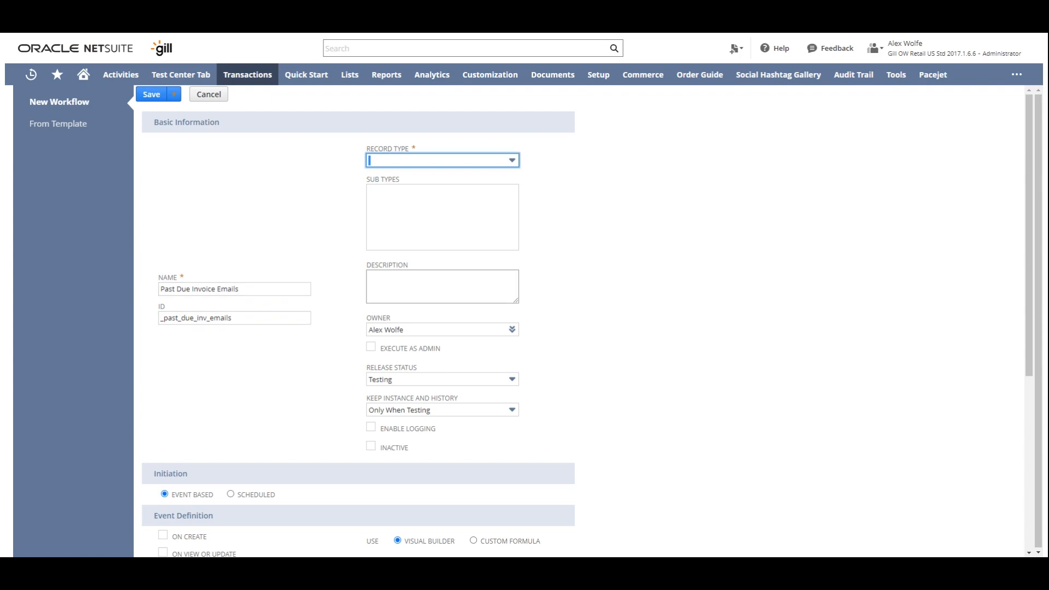
- Enter the workflow description "Sends weekly email notifications to customers with past due invoices."
{"action": "left_click", "coordinate": [401, 284]}
{"action": "type", "text": "Sen"}
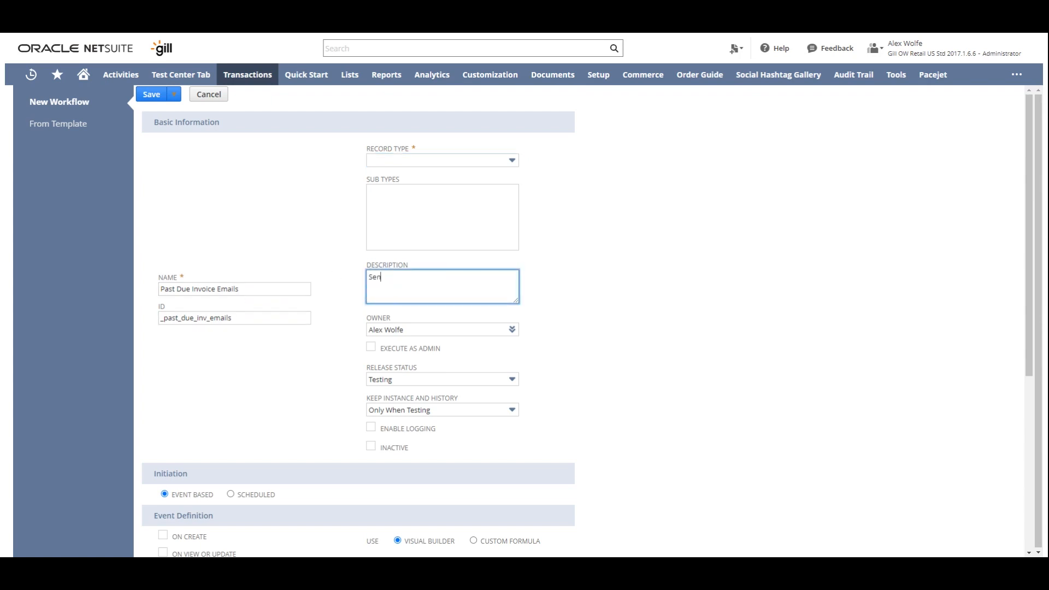
{"action": "type", "text": "ds weekly email notifications to customers with past due invoices."}
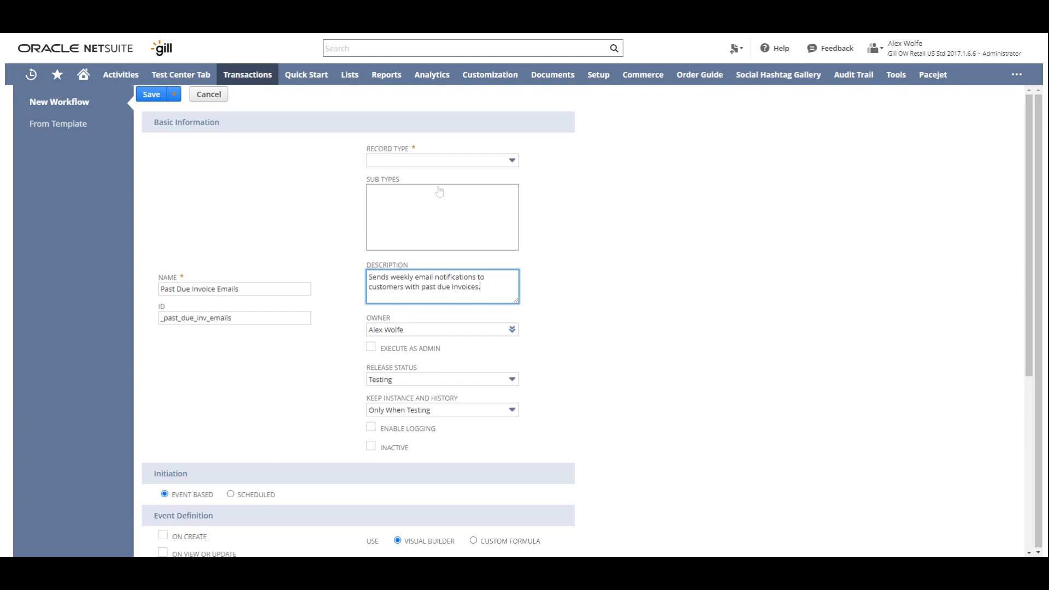
- Set the workflow's record type to Transaction and its sub type to Invoice
{"action": "left_click", "coordinate": [435, 161]}
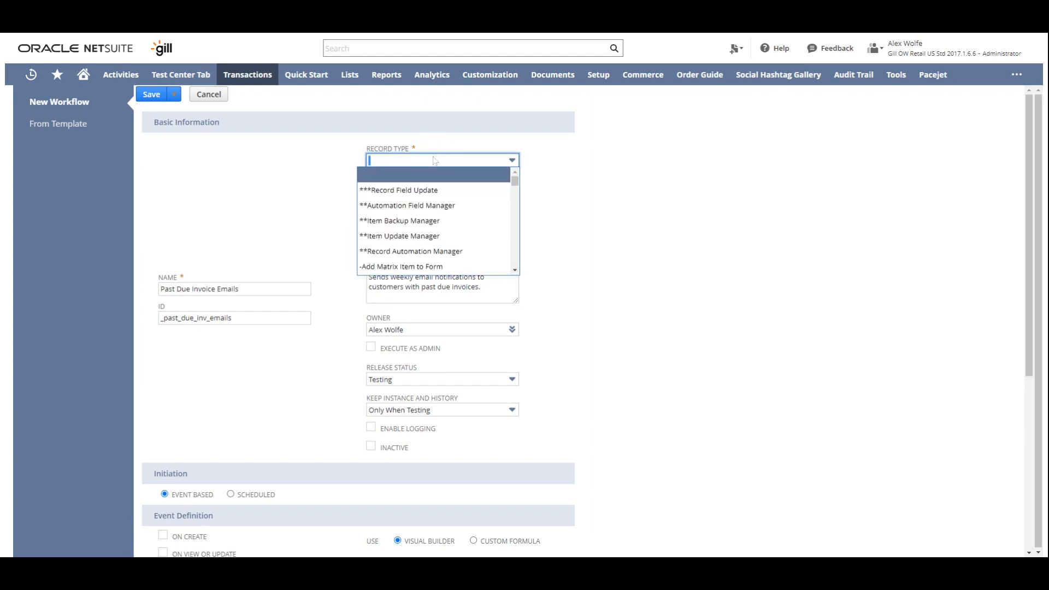
{"action": "type", "text": "Transaction"}
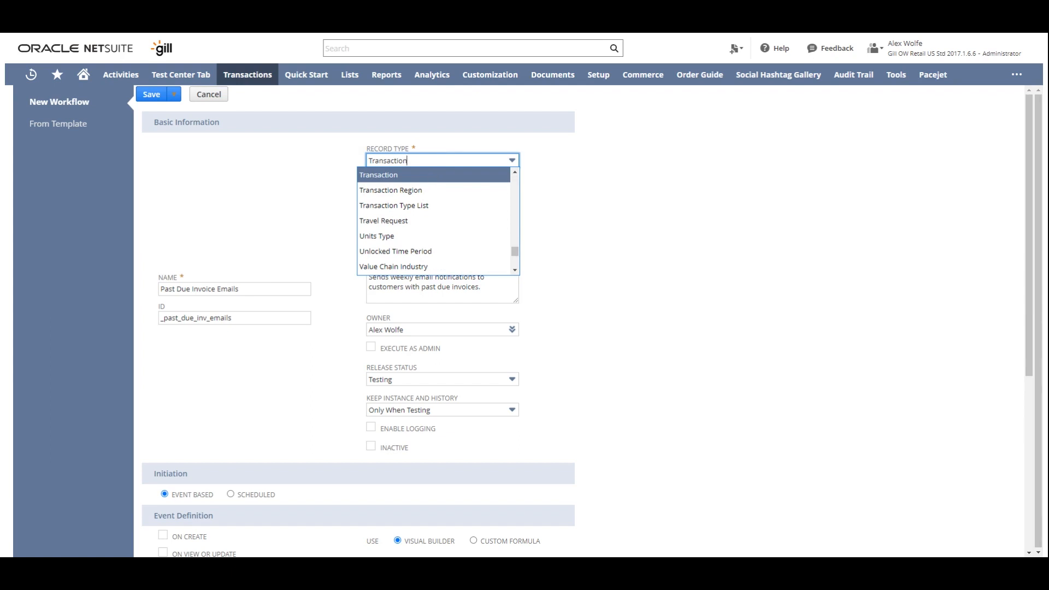
{"action": "left_click", "coordinate": [433, 176]}
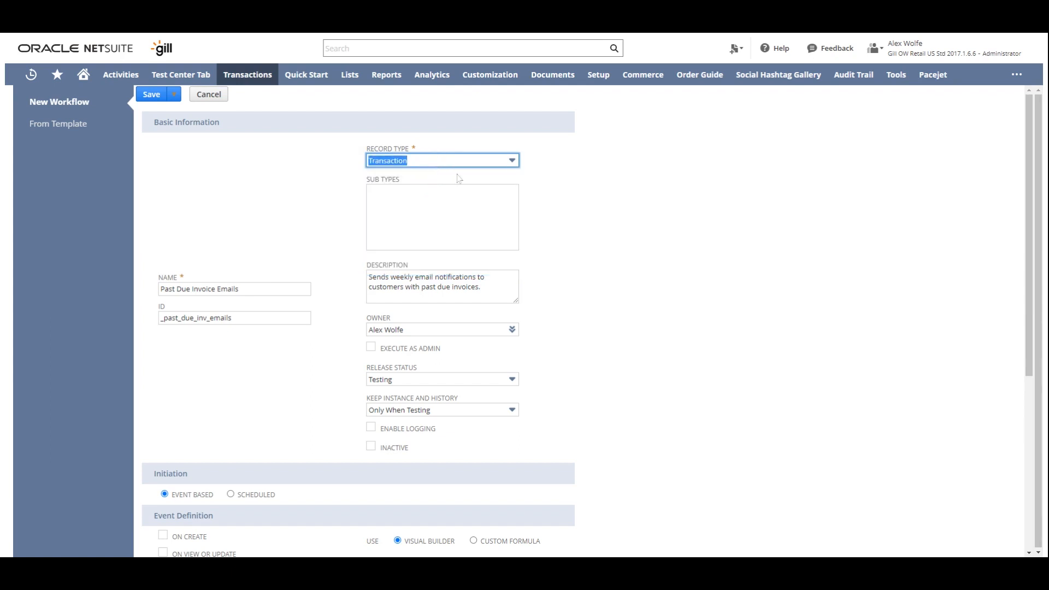
{"action": "scroll", "coordinate": [467, 235], "scroll_direction": "down", "scroll_amount": 7}
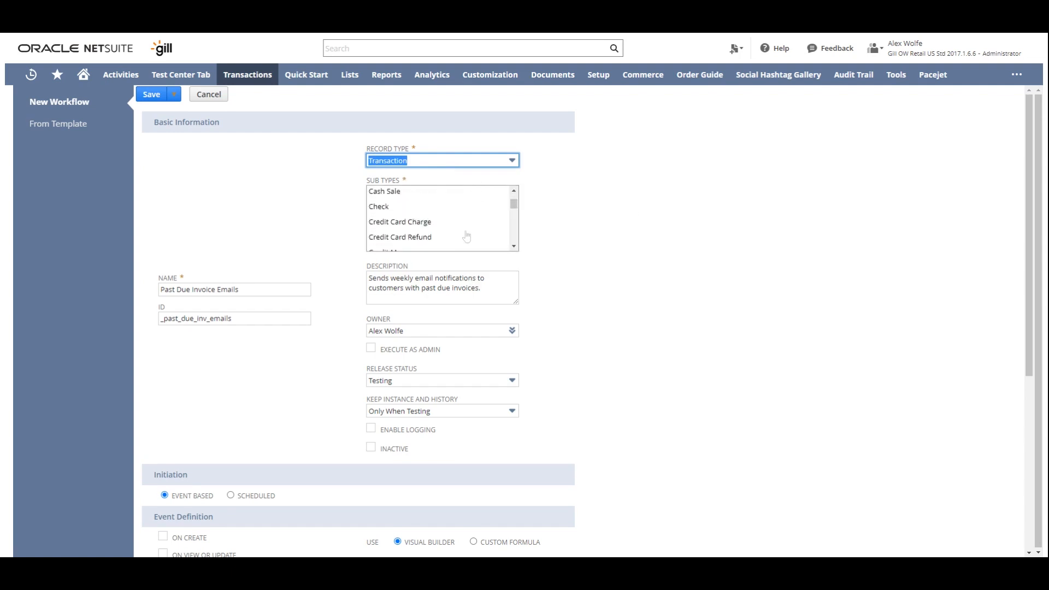
{"action": "scroll", "coordinate": [468, 236], "scroll_direction": "down", "scroll_amount": 3}
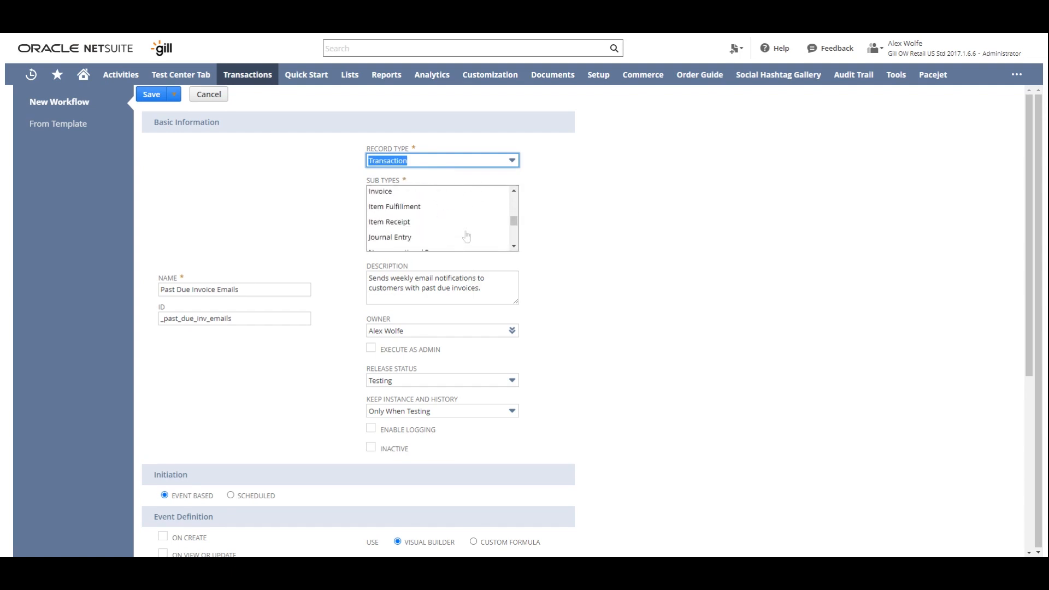
{"action": "left_click", "coordinate": [398, 206]}
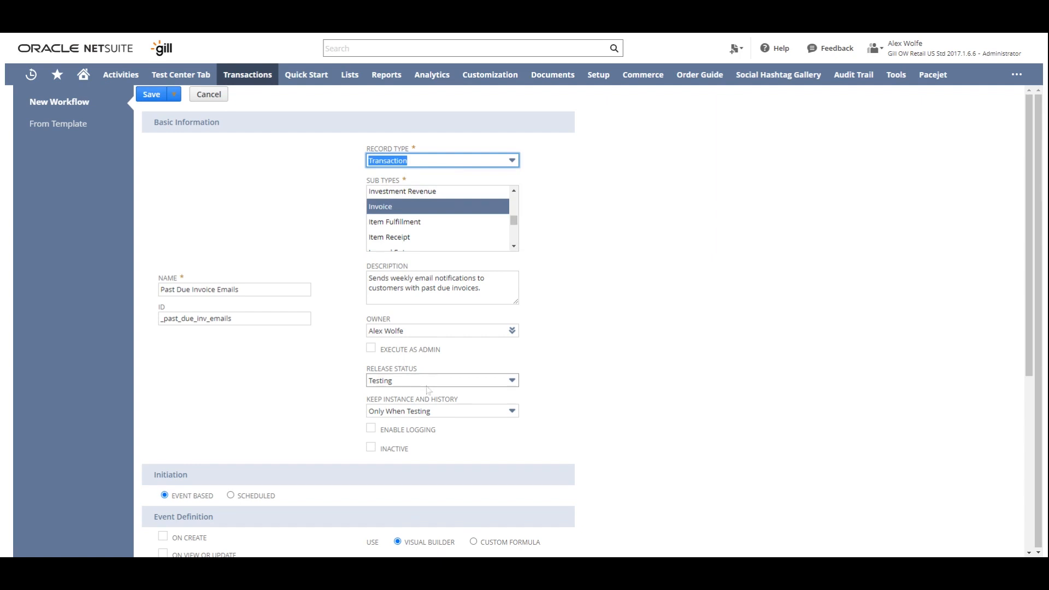
- Set the workflow's release status to Released
{"action": "left_click", "coordinate": [474, 381]}
{"action": "left_click", "coordinate": [450, 442]}
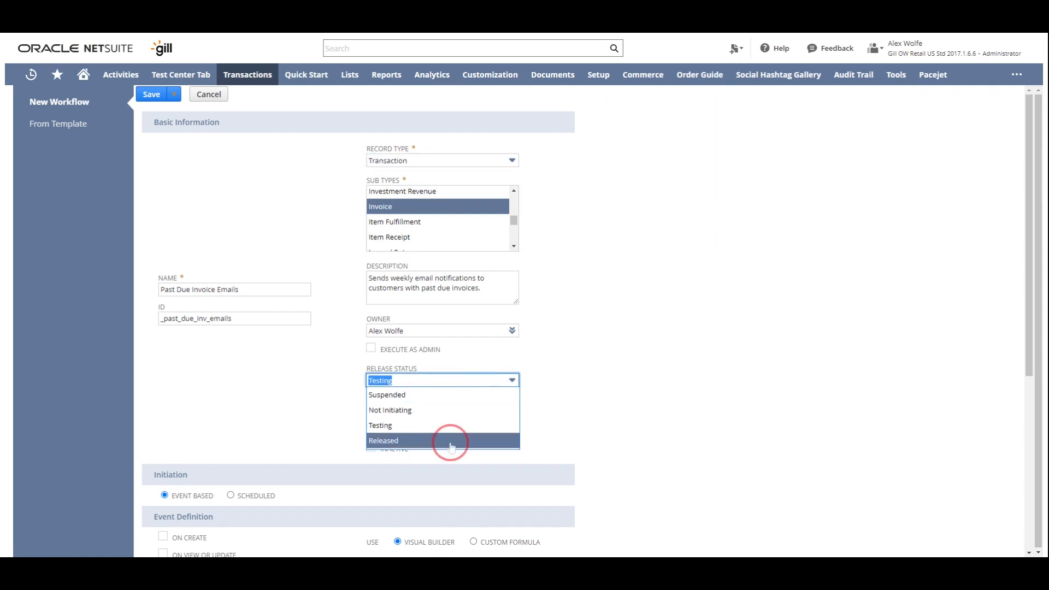
{"action": "left_click", "coordinate": [626, 406]}
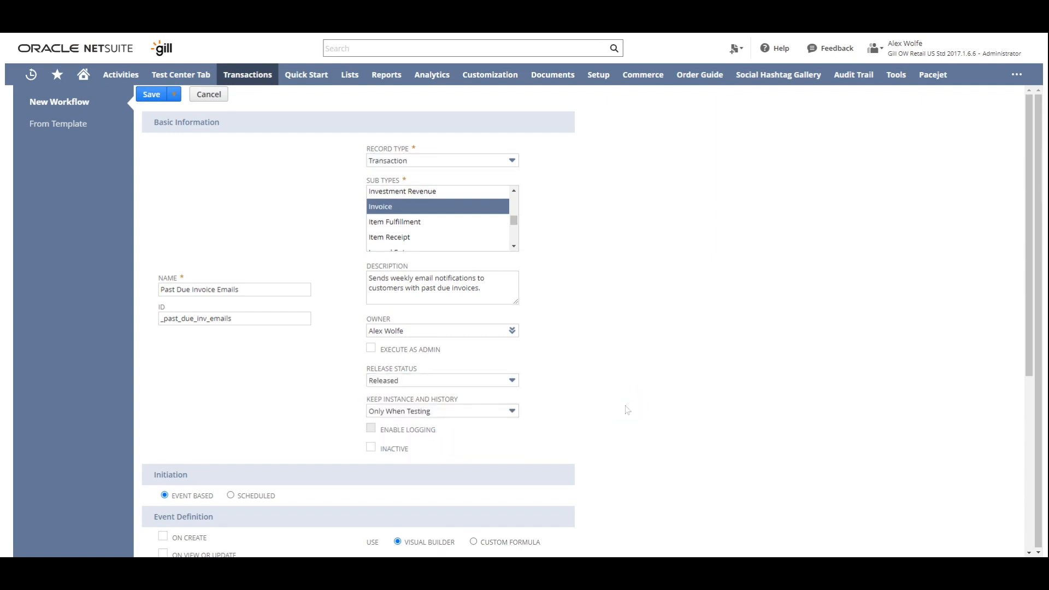
- Make the workflow's initiation Scheduled, using "Past Due Invoices with Email" as the saved search filter
{"action": "scroll", "coordinate": [628, 383], "scroll_direction": "down", "scroll_amount": 4}
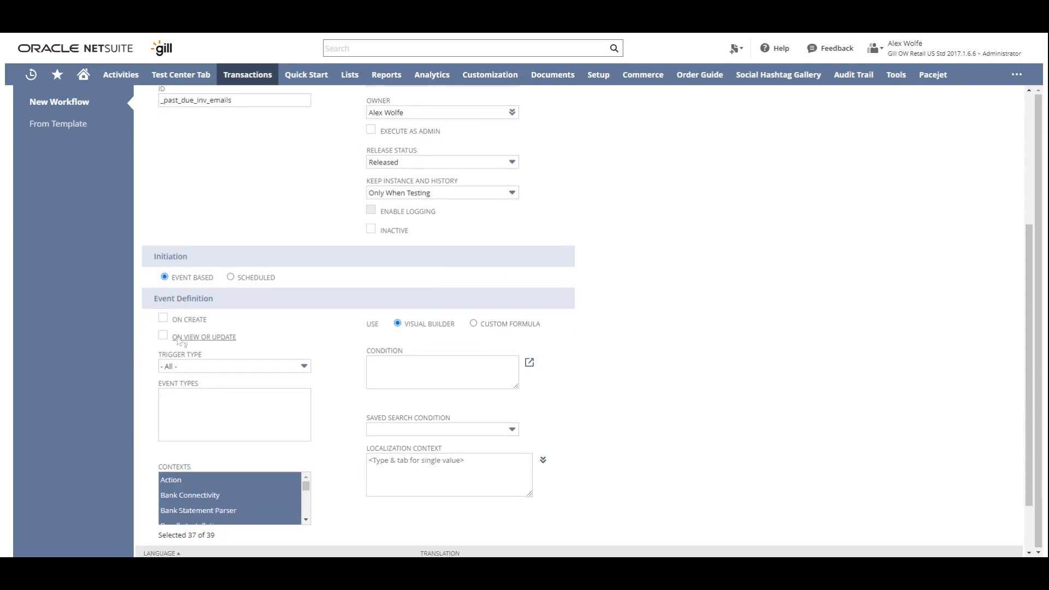
{"action": "left_click", "coordinate": [231, 278]}
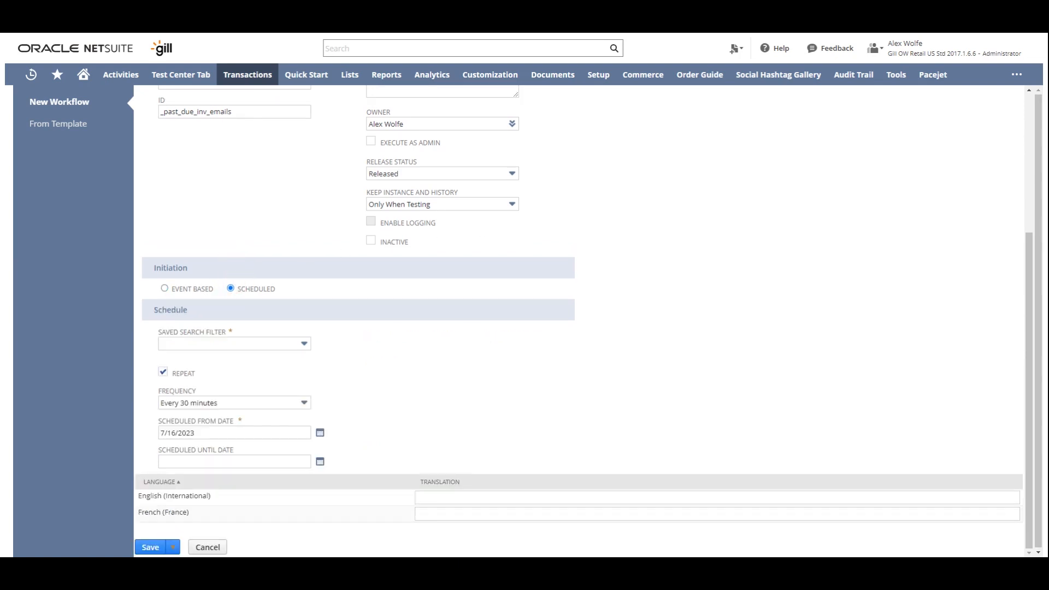
{"action": "left_click", "coordinate": [242, 348]}
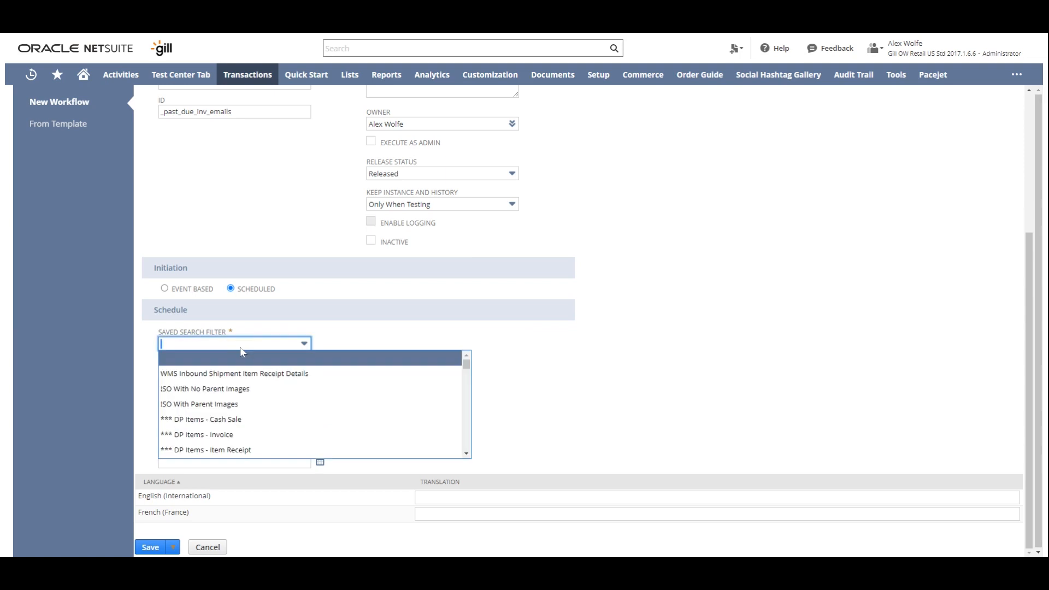
{"action": "type", "text": "Past Due Invoices with Email"}
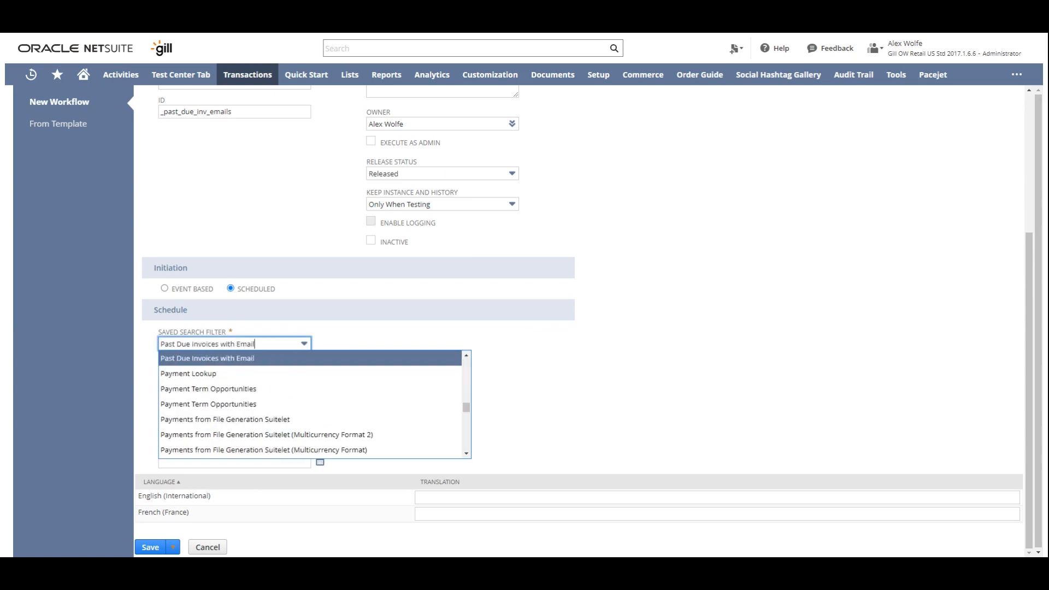
{"action": "left_click", "coordinate": [227, 360]}
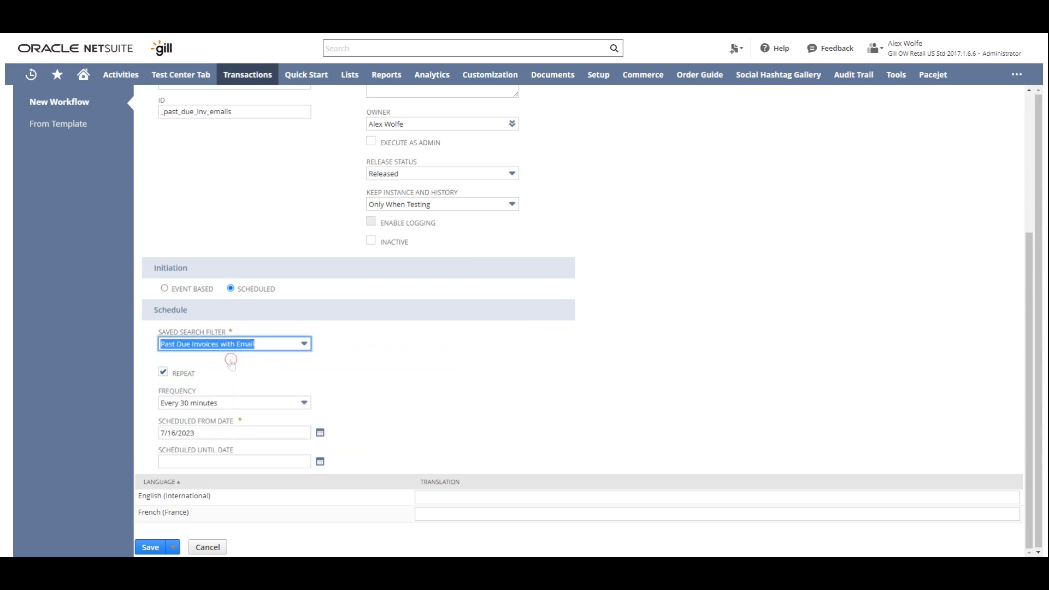
{"action": "left_click", "coordinate": [390, 359]}
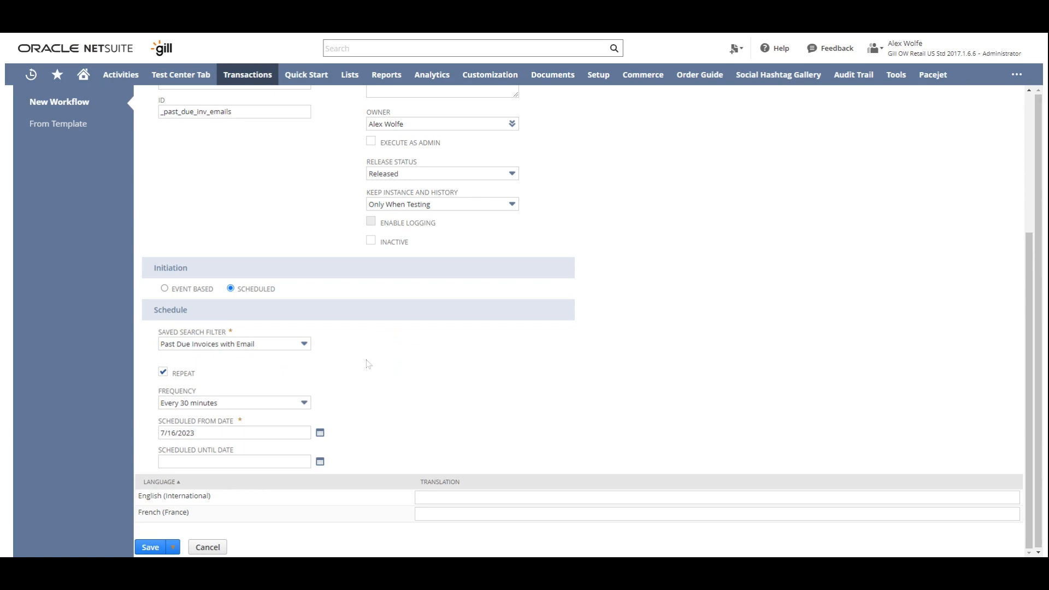
- Set the schedule's frequency to Weekly and its execution time to 8:00 am
{"action": "left_click", "coordinate": [241, 404]}
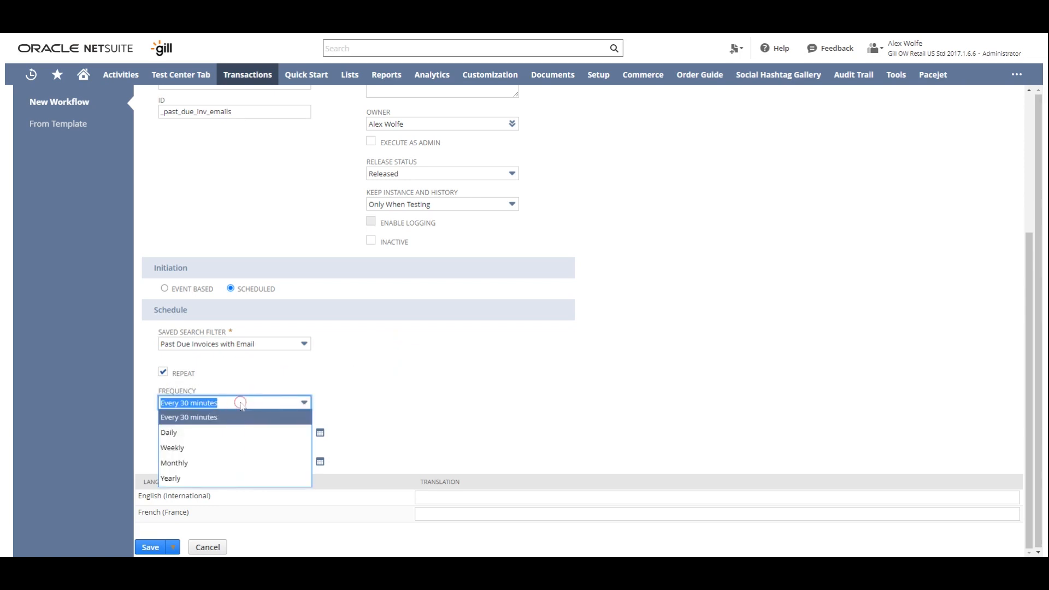
{"action": "left_click", "coordinate": [248, 448]}
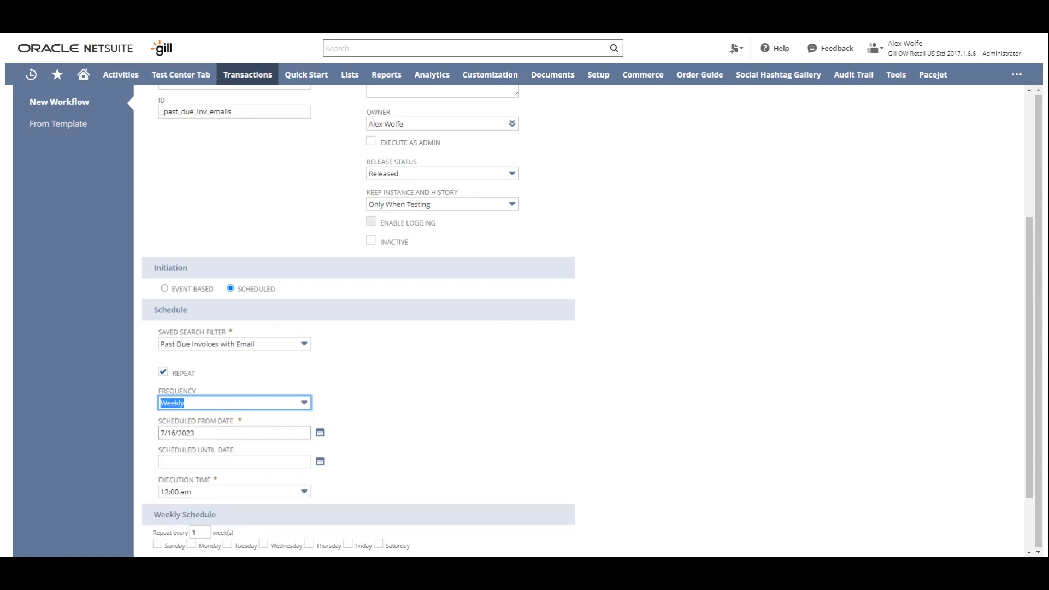
{"action": "left_click", "coordinate": [304, 491]}
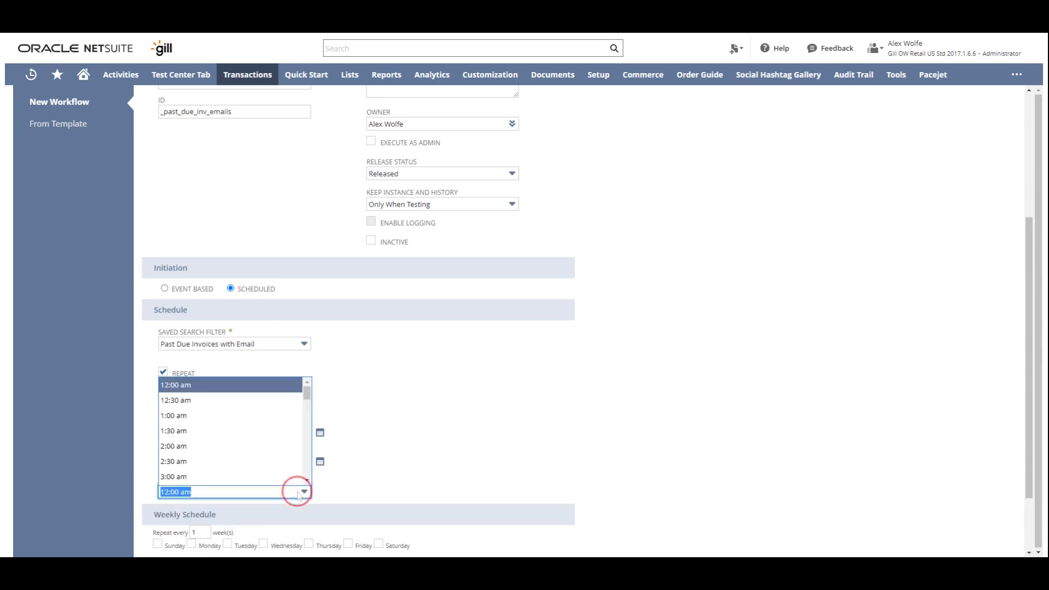
{"action": "scroll", "coordinate": [272, 452], "scroll_direction": "down", "scroll_amount": 1}
{"action": "scroll", "coordinate": [272, 453], "scroll_direction": "down", "scroll_amount": 3}
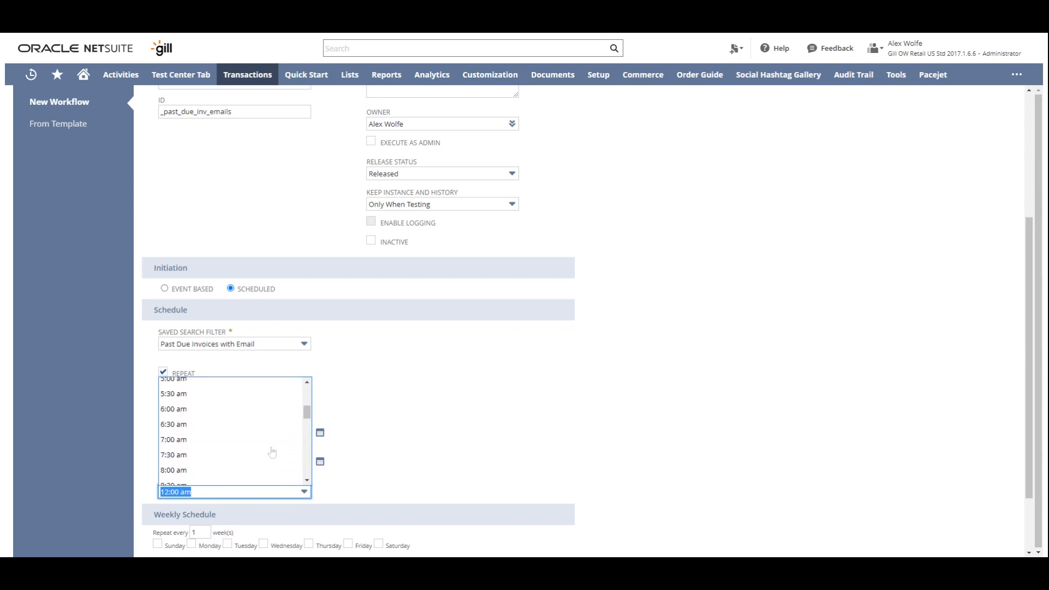
{"action": "left_click", "coordinate": [228, 469]}
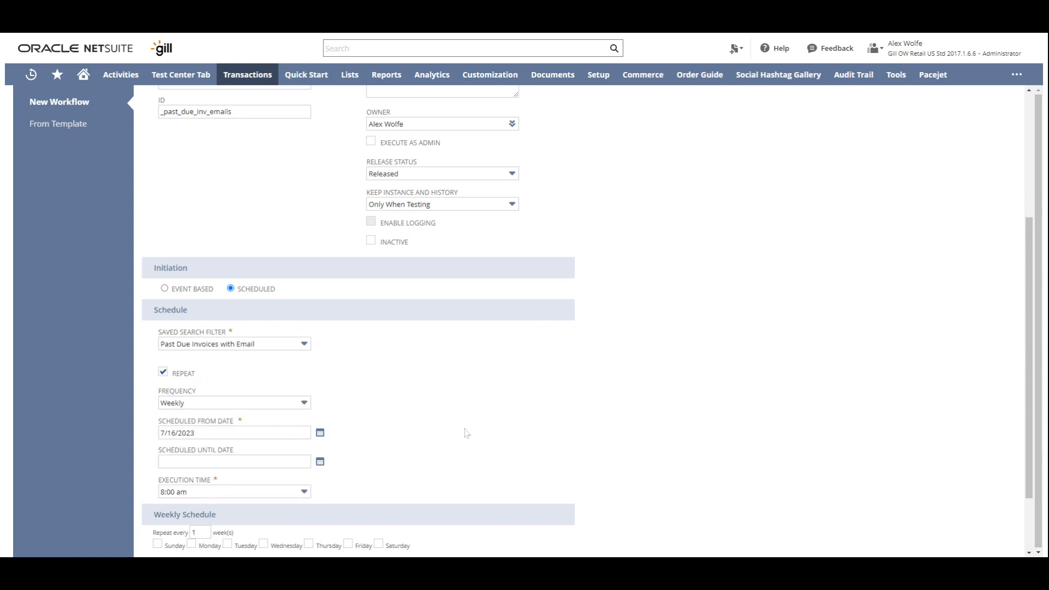
- Schedule the weekly run for Monday and save the new workflow
{"action": "scroll", "coordinate": [464, 433], "scroll_direction": "down", "scroll_amount": 1}
{"action": "left_click", "coordinate": [191, 489]}
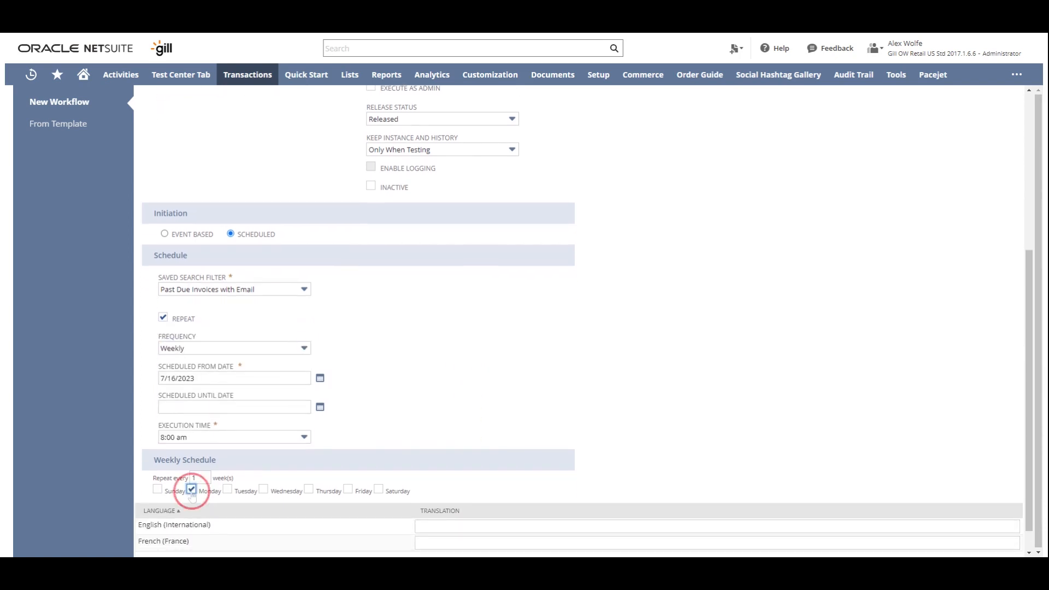
{"action": "scroll", "coordinate": [484, 381], "scroll_direction": "down", "scroll_amount": 1}
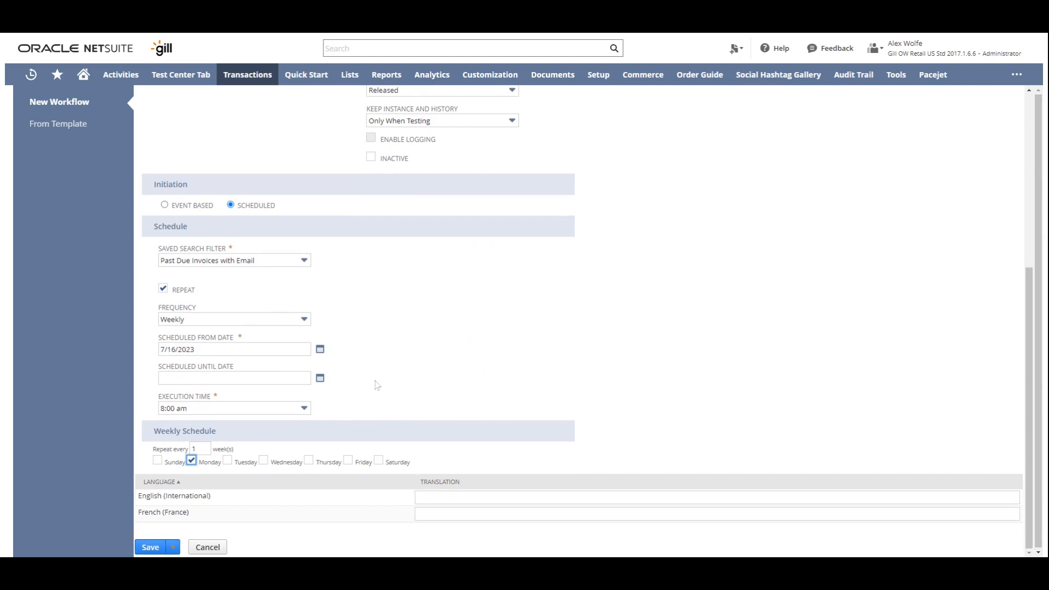
{"action": "left_click", "coordinate": [152, 548]}
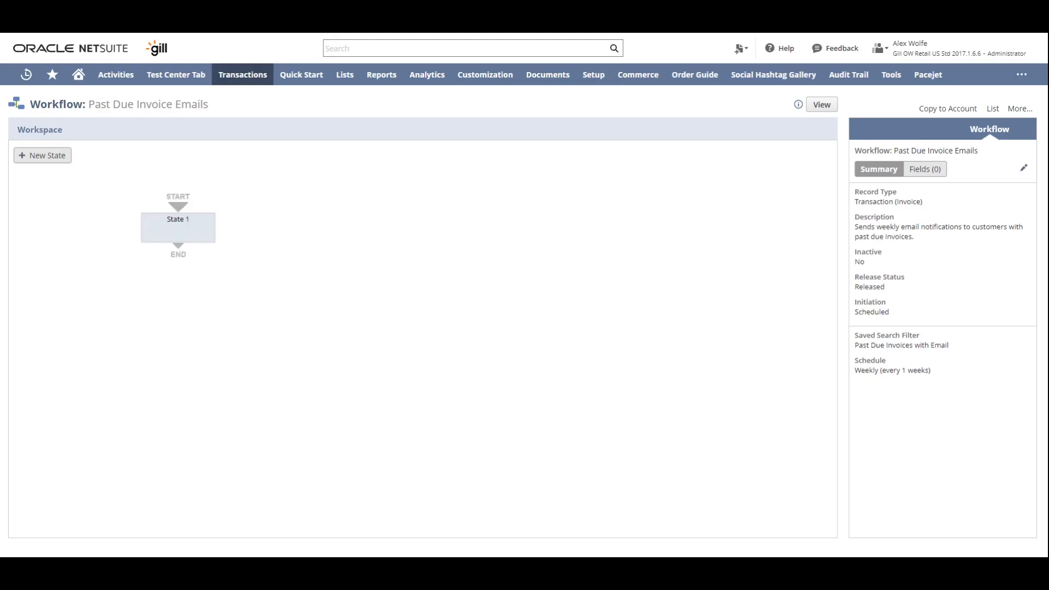
- Add a Send Email action to State 1 of the workflow
{"action": "left_click", "coordinate": [176, 221]}
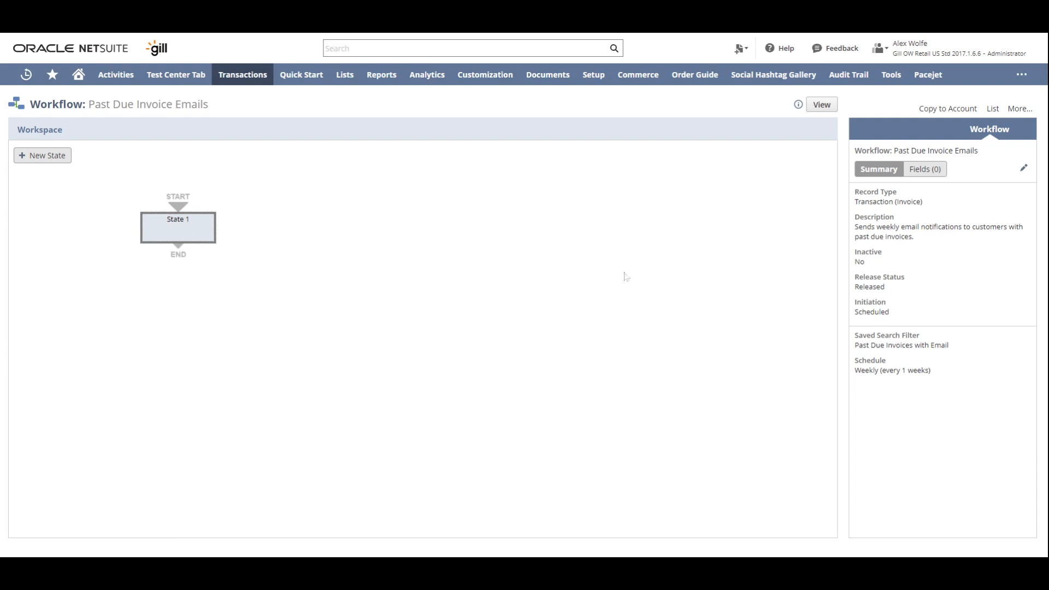
{"action": "left_click", "coordinate": [876, 537]}
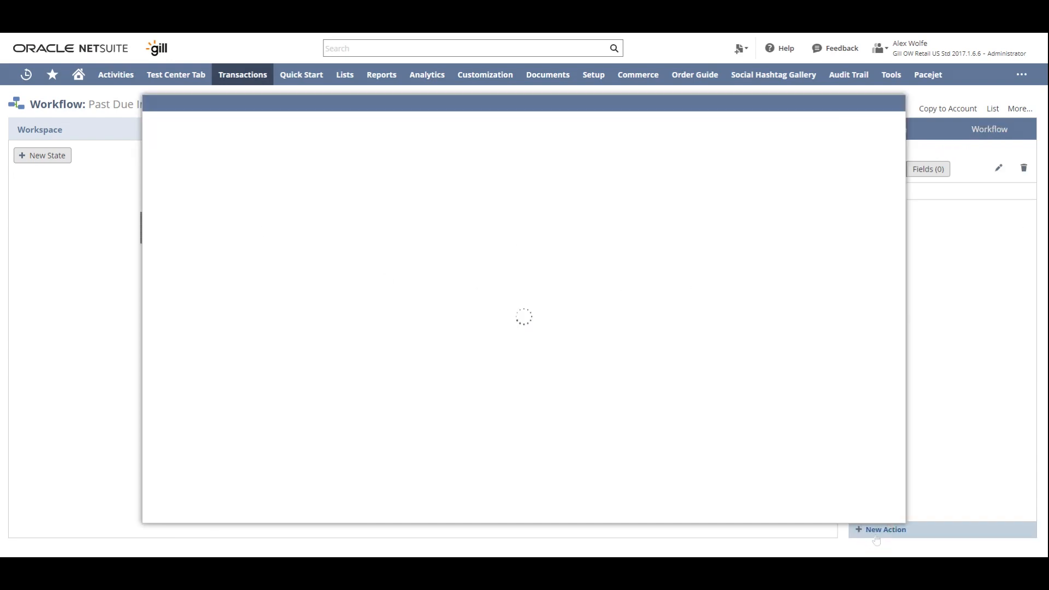
{"action": "scroll", "coordinate": [349, 332], "scroll_direction": "down", "scroll_amount": 2}
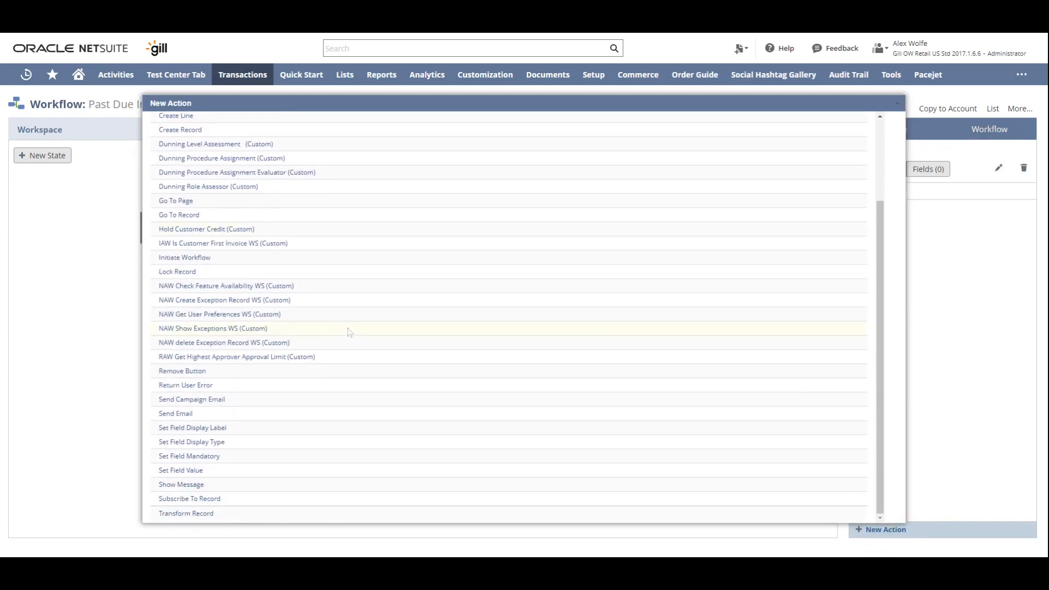
{"action": "left_click", "coordinate": [176, 414]}
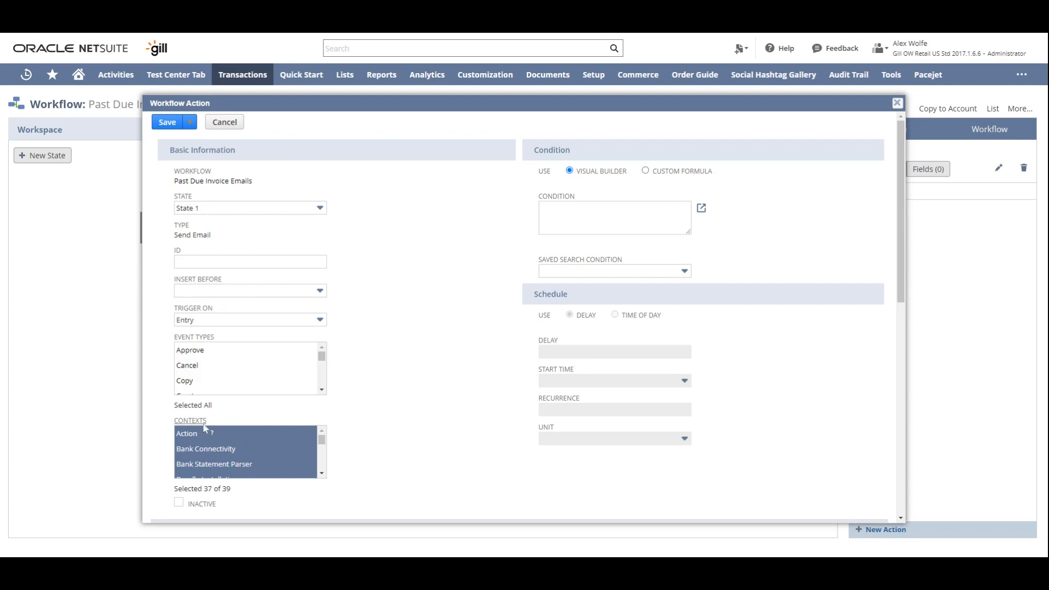
- Choose the administrator's own employee record as the email's specific sender
{"action": "scroll", "coordinate": [364, 388], "scroll_direction": "down", "scroll_amount": 6}
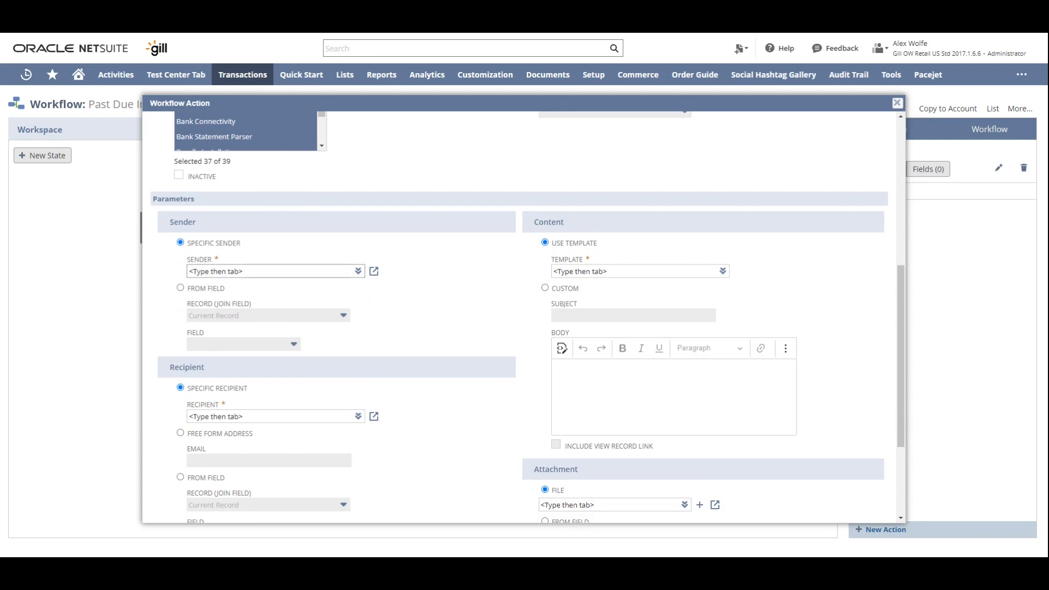
{"action": "left_click", "coordinate": [223, 272]}
{"action": "type", "text": "alex"}
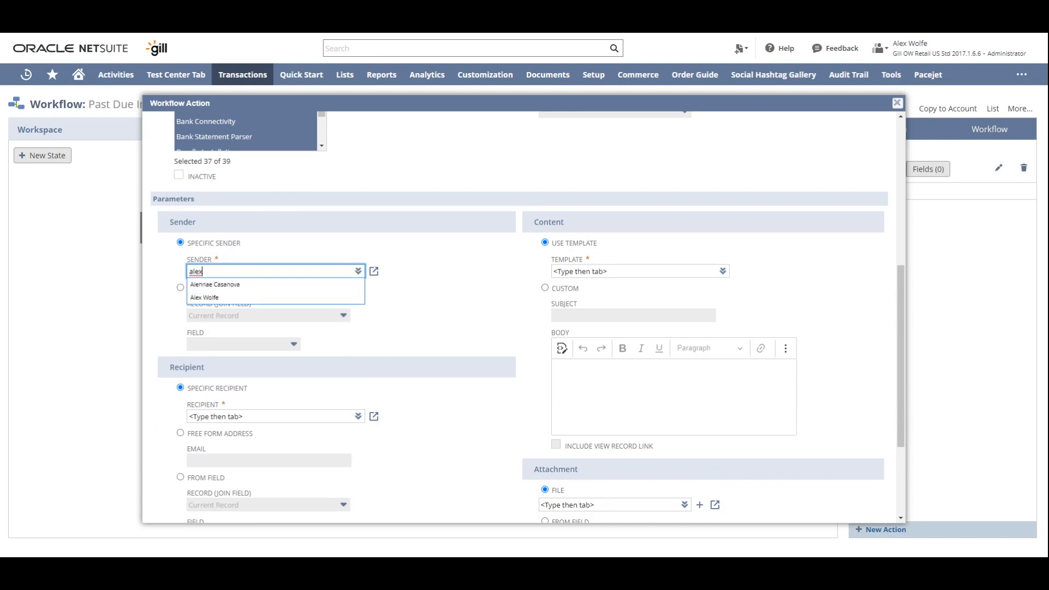
{"action": "left_click", "coordinate": [232, 299]}
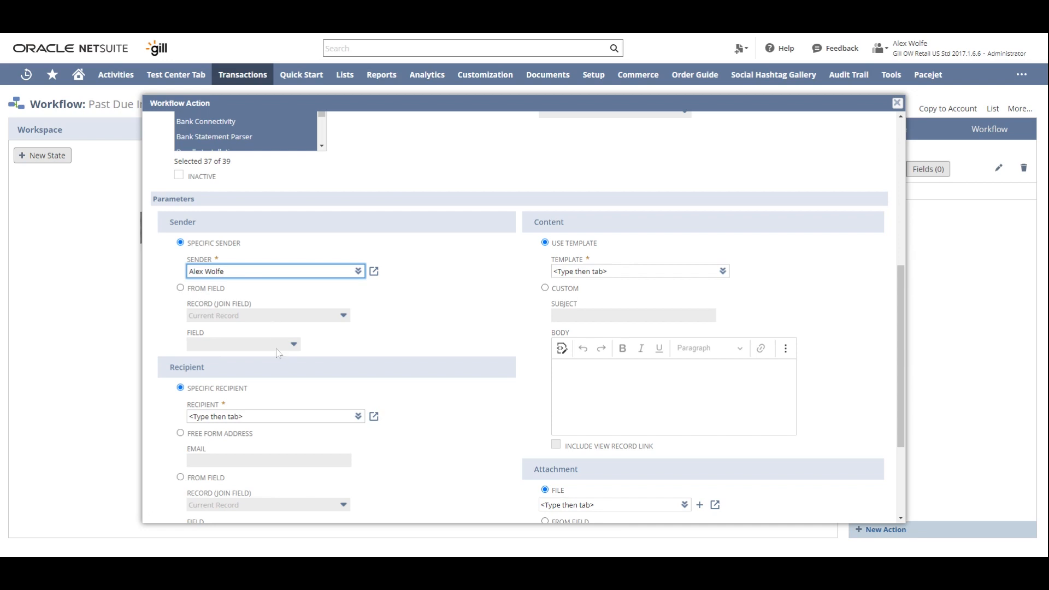
- Take the email recipient from the Entity field of the current record
{"action": "scroll", "coordinate": [174, 418], "scroll_direction": "down", "scroll_amount": 2}
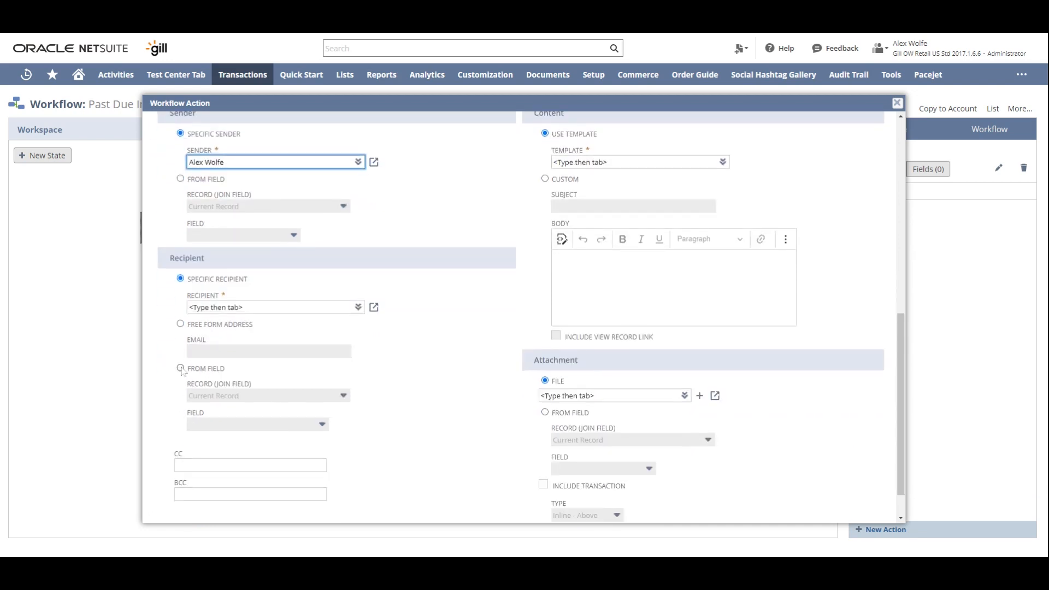
{"action": "left_click", "coordinate": [181, 368]}
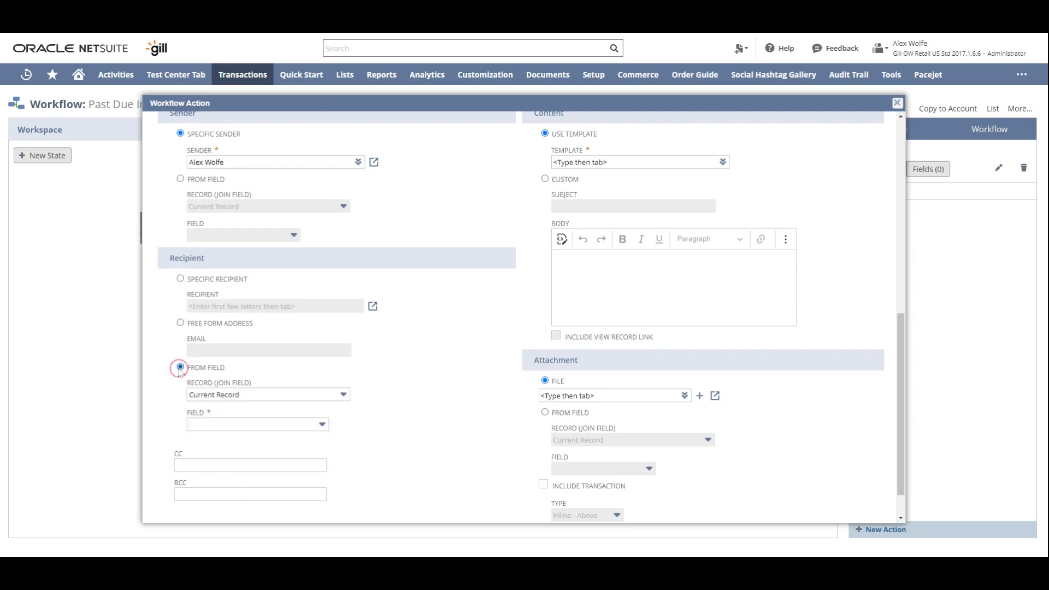
{"action": "left_click", "coordinate": [255, 429]}
{"action": "scroll", "coordinate": [268, 397], "scroll_direction": "down", "scroll_amount": 3}
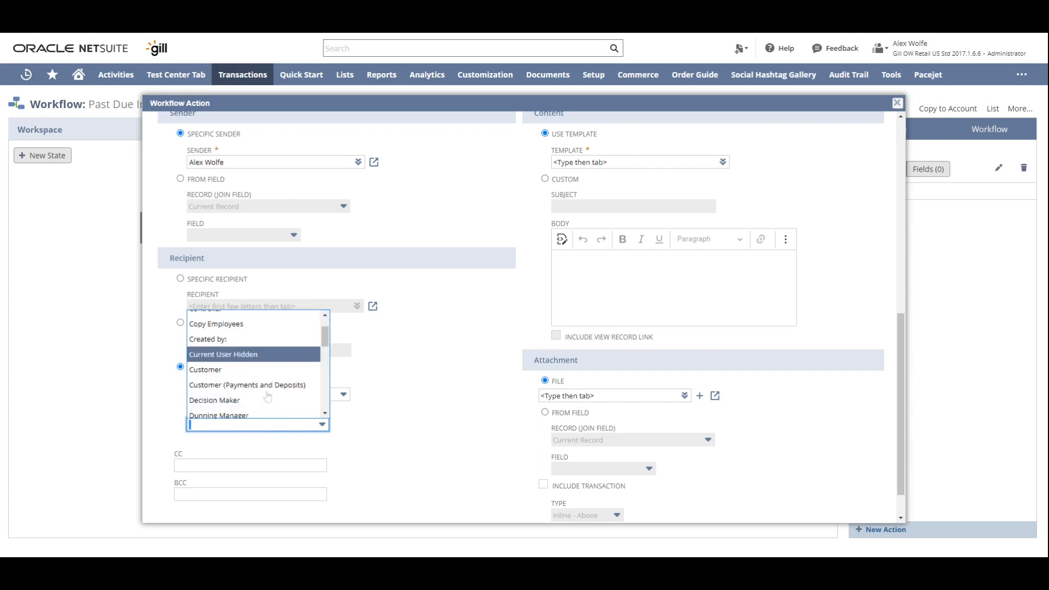
{"action": "scroll", "coordinate": [268, 396], "scroll_direction": "down", "scroll_amount": 3}
{"action": "scroll", "coordinate": [257, 382], "scroll_direction": "up", "scroll_amount": 3}
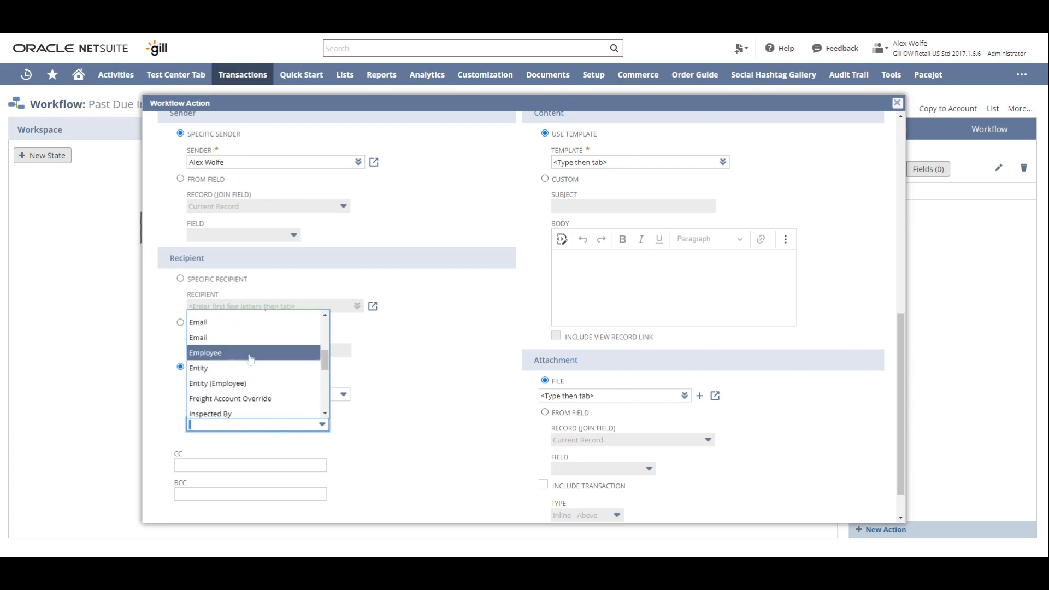
{"action": "left_click", "coordinate": [247, 370]}
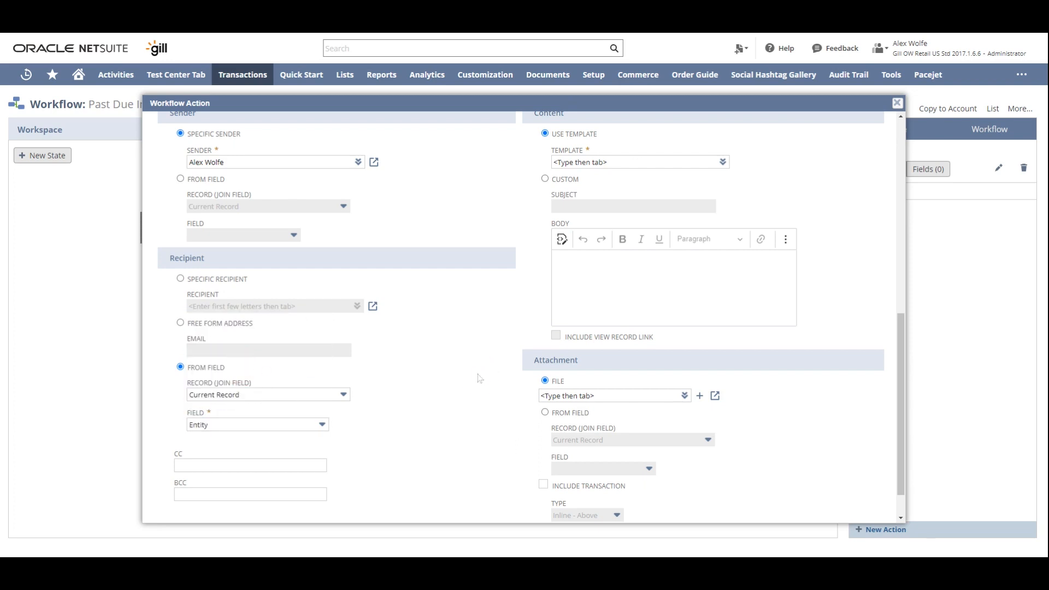
- Base the email content on the "Overdue Invoice Emails" template
{"action": "scroll", "coordinate": [683, 246], "scroll_direction": "up", "scroll_amount": 1}
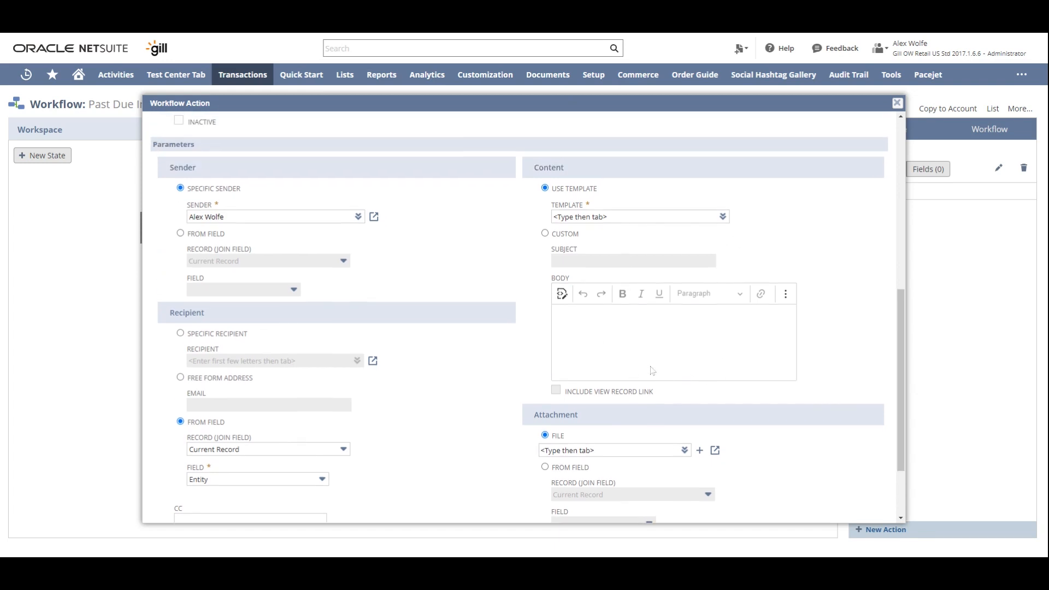
{"action": "left_click", "coordinate": [546, 233]}
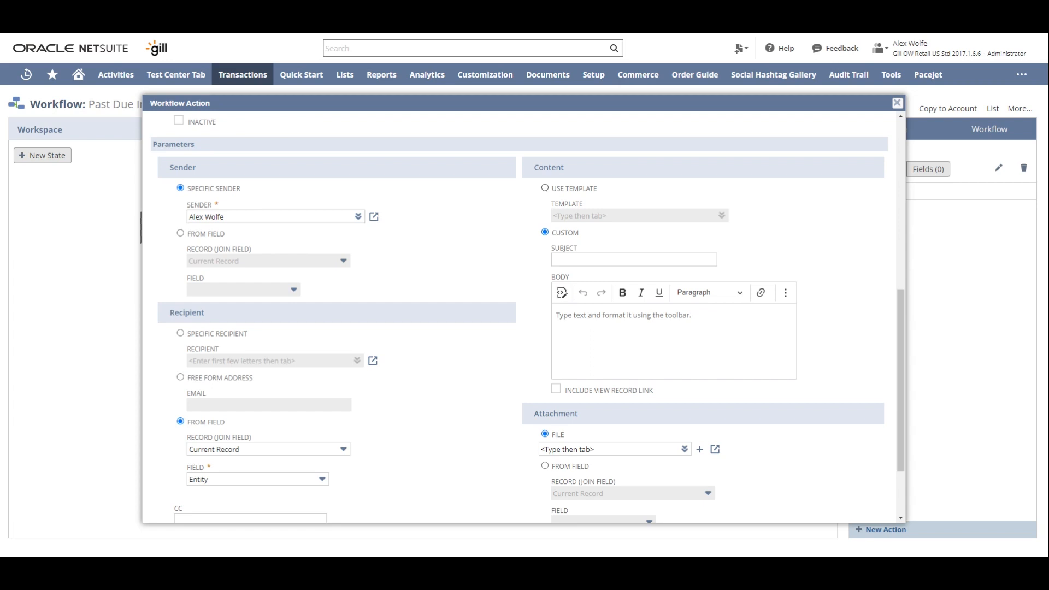
{"action": "left_click", "coordinate": [545, 188]}
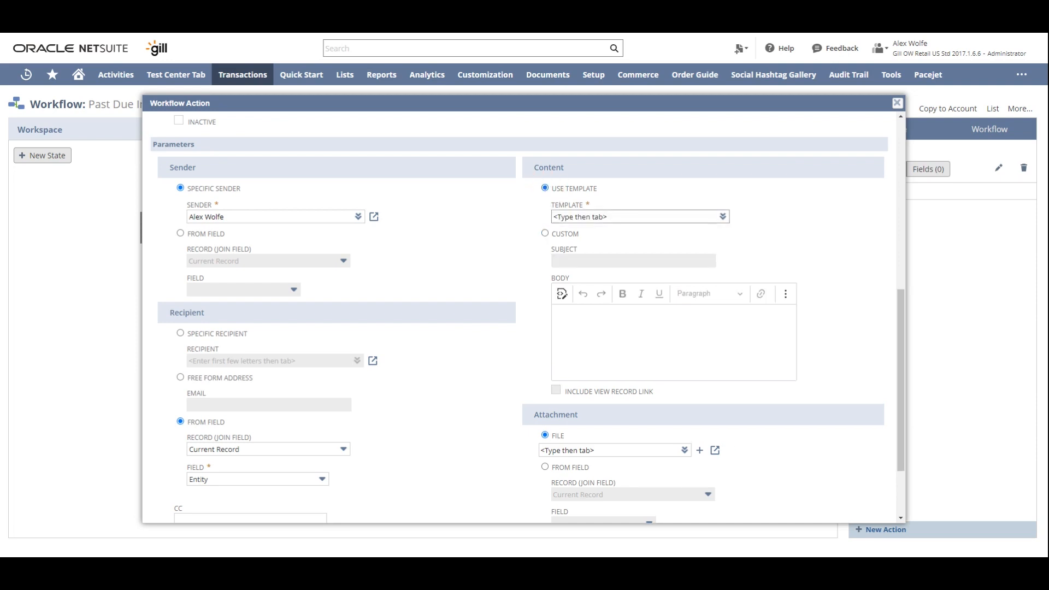
{"action": "left_click", "coordinate": [622, 216]}
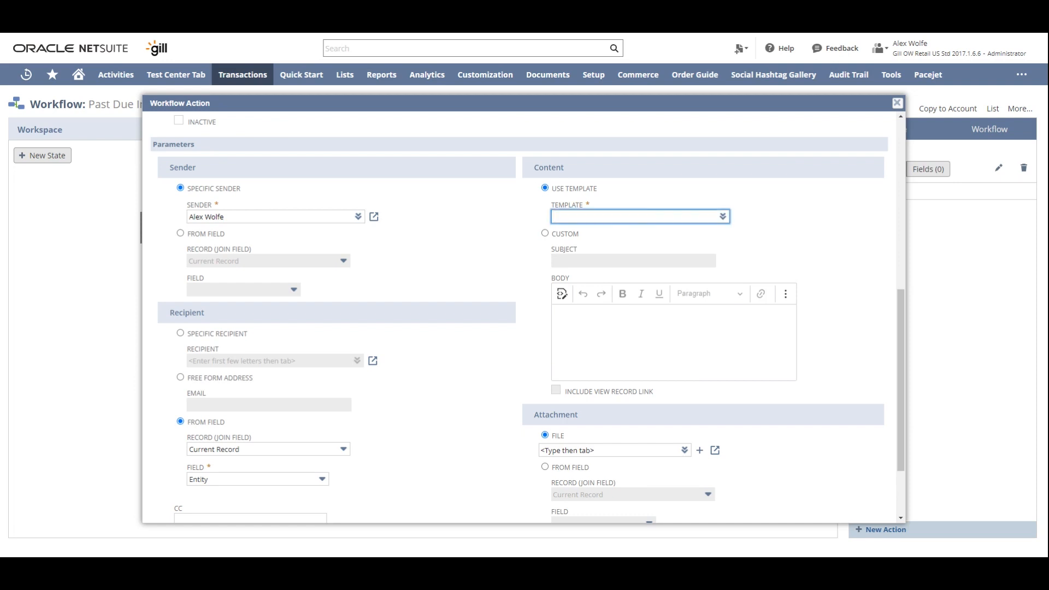
{"action": "type", "text": "over"}
{"action": "key", "text": "Return"}
- Include the transaction as a PDF attachment and save the Send Email action
{"action": "scroll", "coordinate": [811, 248], "scroll_direction": "down", "scroll_amount": 3}
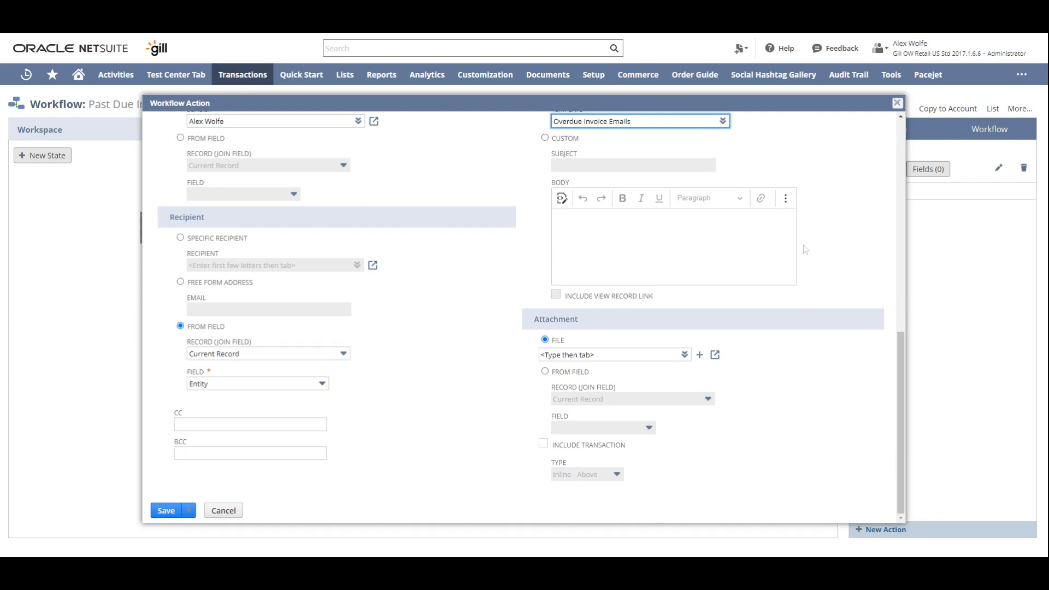
{"action": "left_click", "coordinate": [544, 443]}
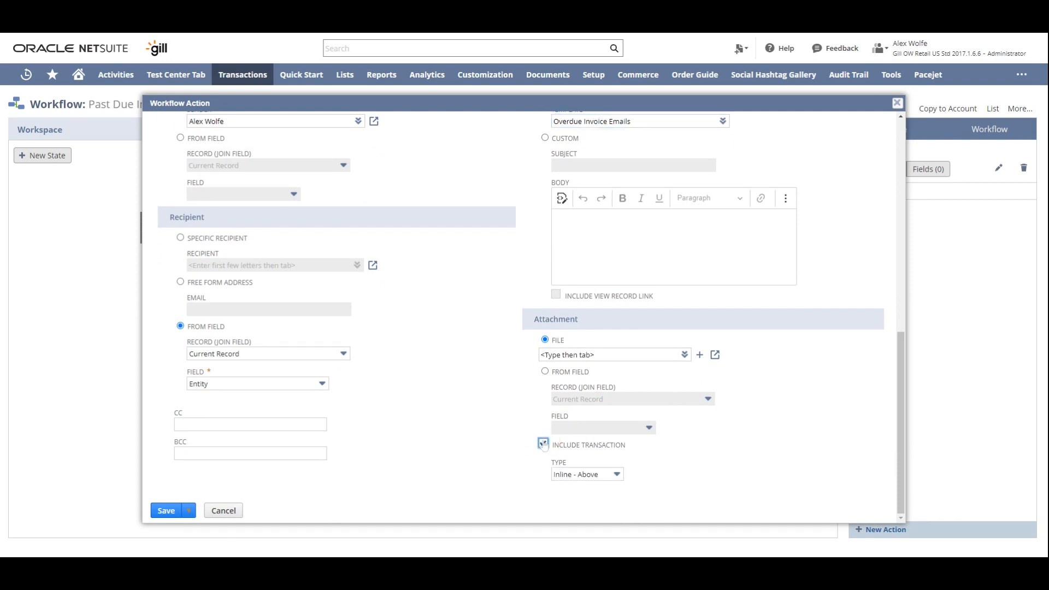
{"action": "left_click", "coordinate": [610, 476]}
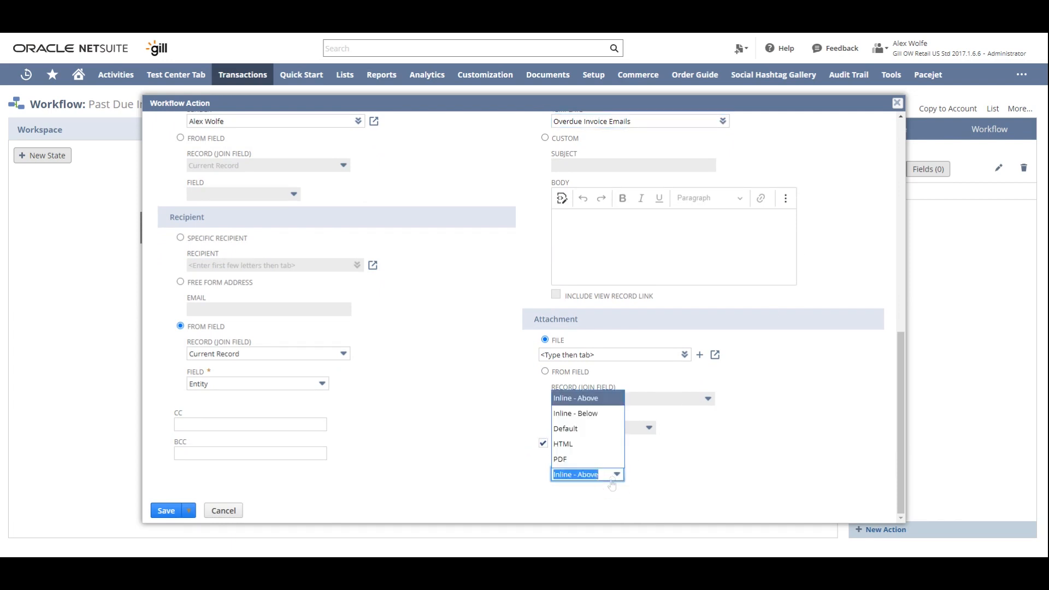
{"action": "left_click", "coordinate": [590, 459]}
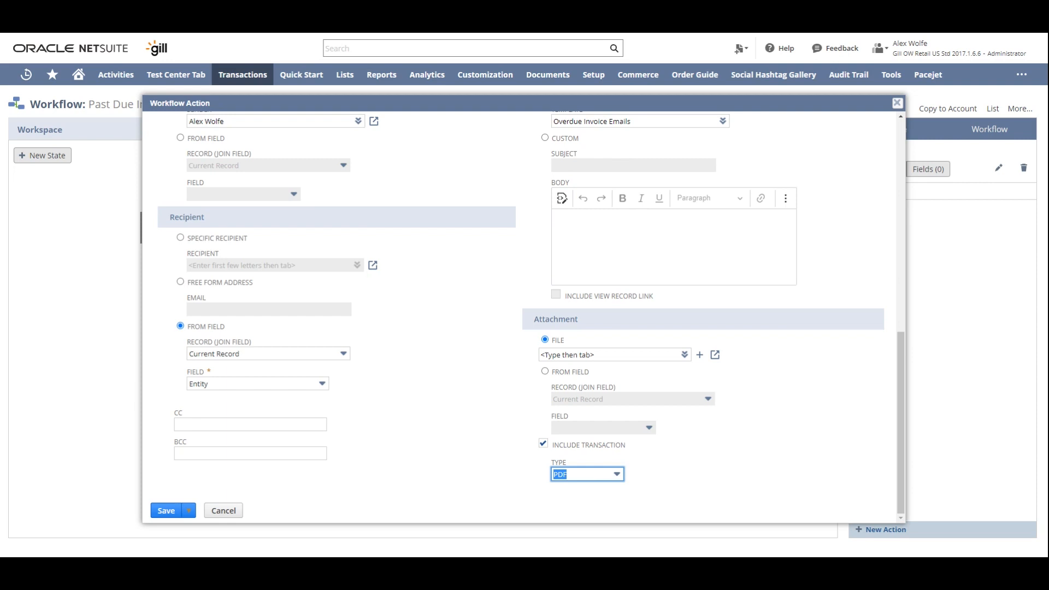
{"action": "left_click", "coordinate": [164, 514]}
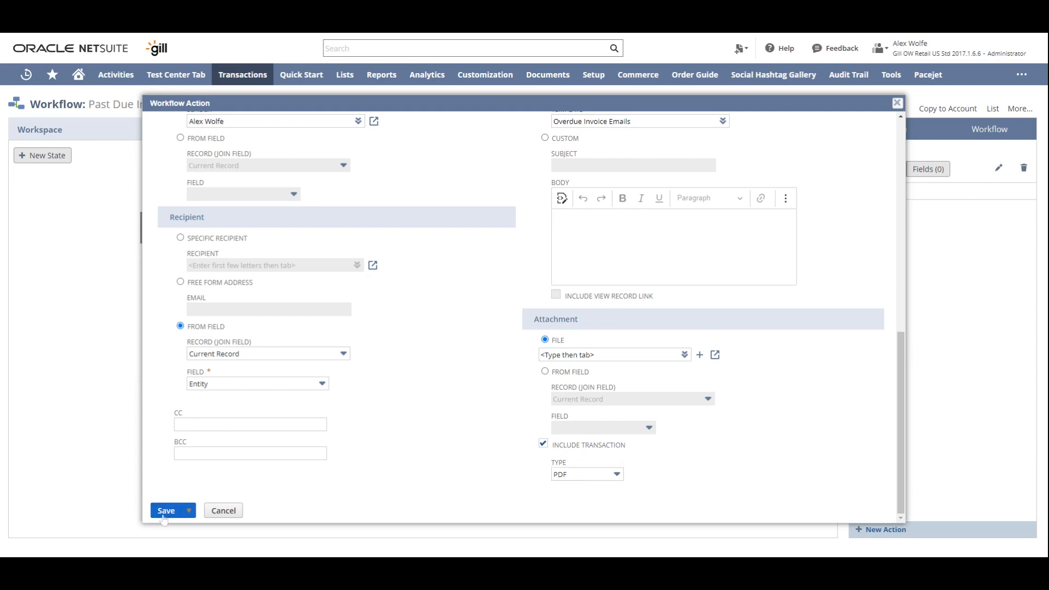